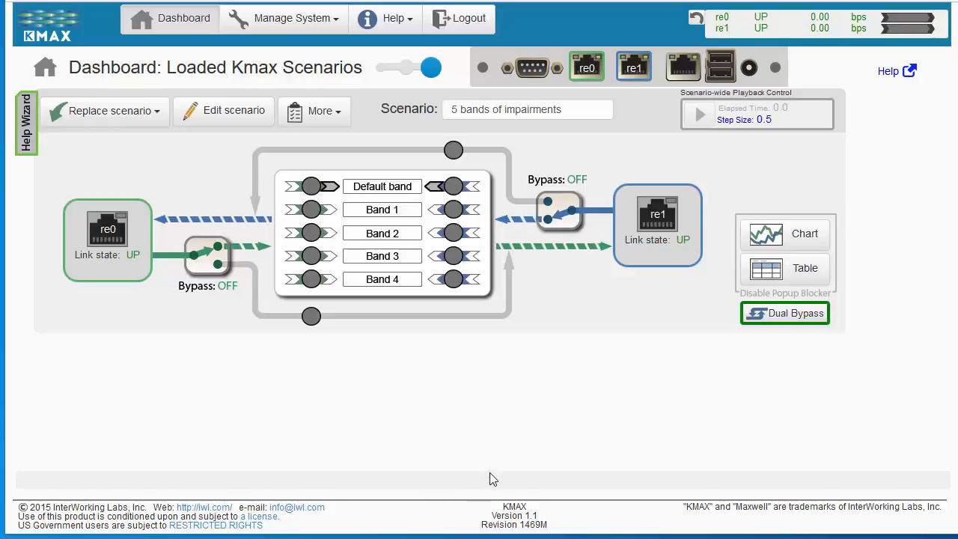
Bring the 10.0.0.8 PuTTY terminal over the dashboard and start an iperf3 server in it with iperf3 -s
drag(617, 383, 601, 343)
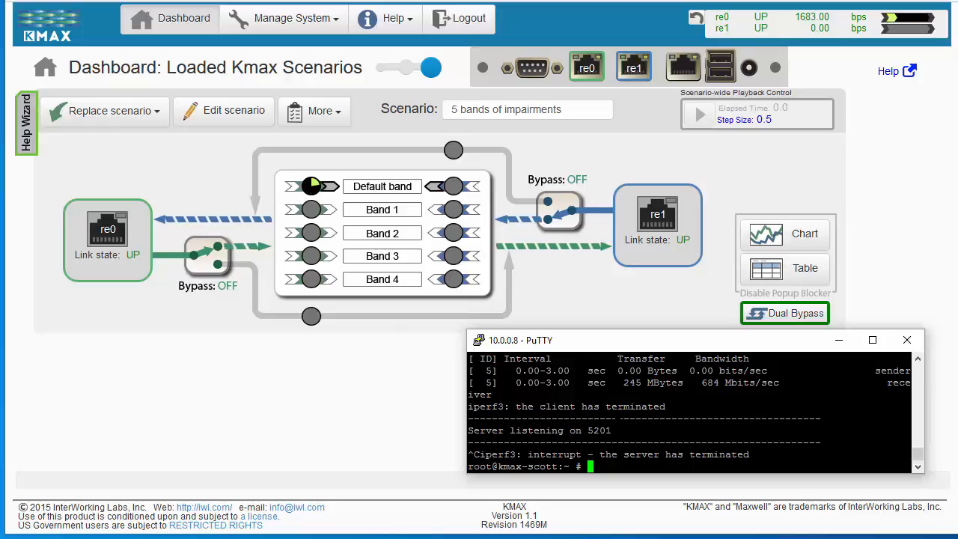
text(iperf3 -s)
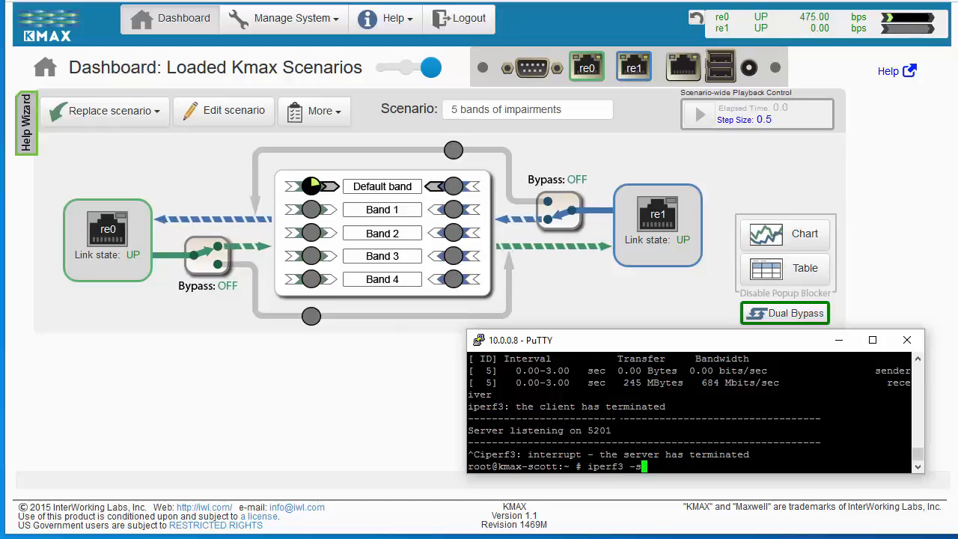
key(Return)
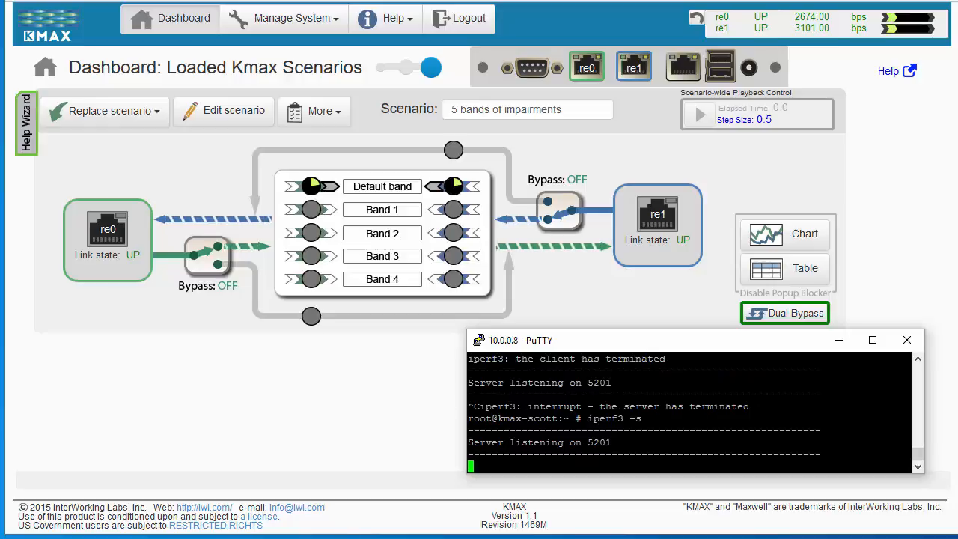
Run iperf3 -c 10.0.0.8 -t 86000 in the Windows command prompt and move both terminal windows off the dashboard
click(359, 479)
drag(371, 191, 368, 103)
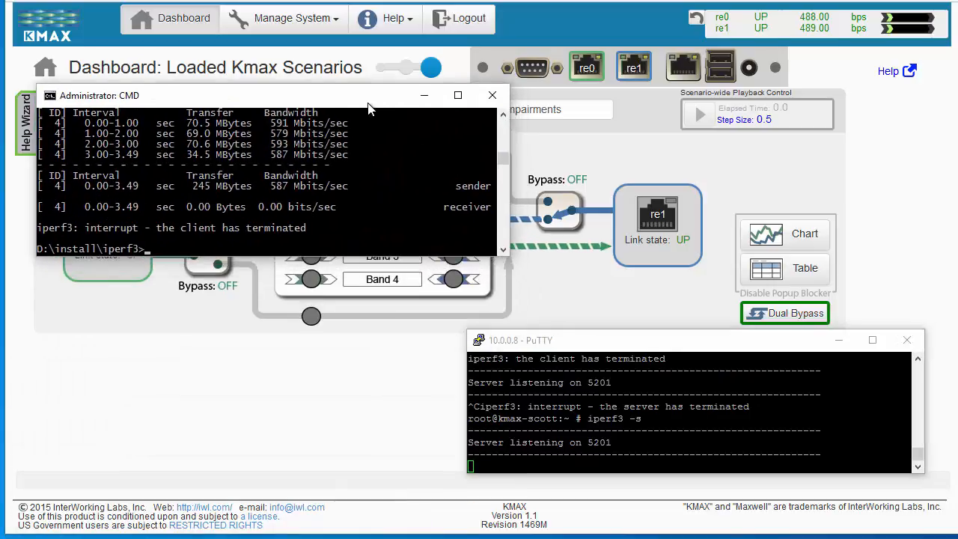
key(Up)
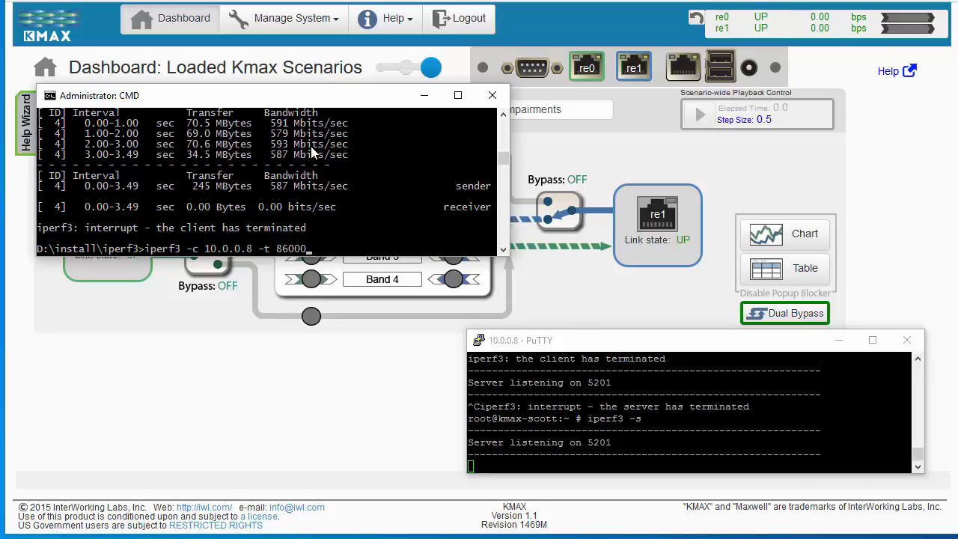
key(Return)
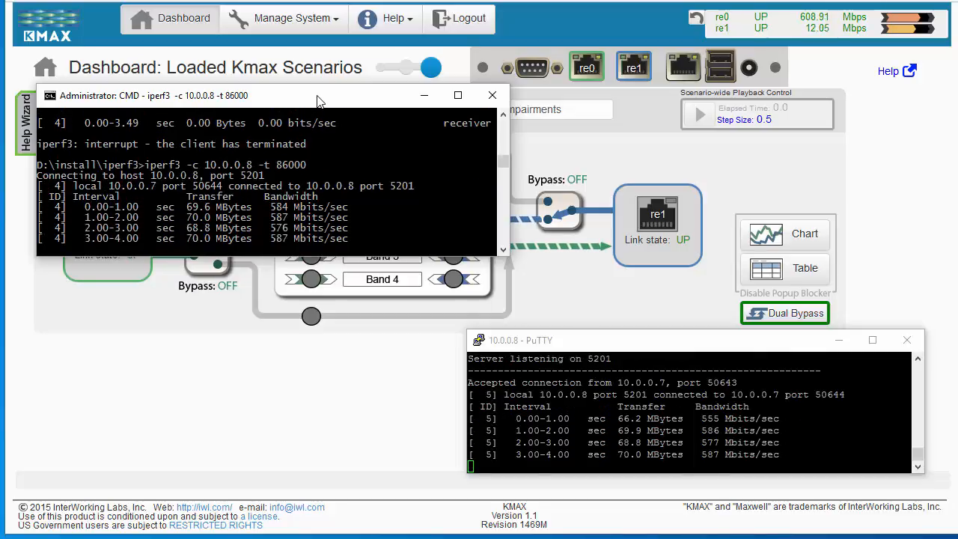
drag(317, 95, 337, 538)
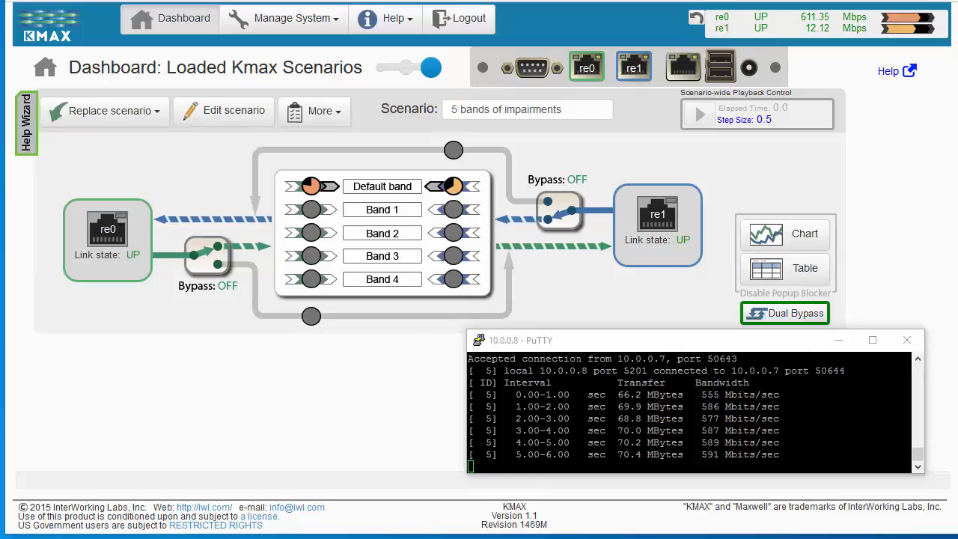
drag(575, 342, 524, 538)
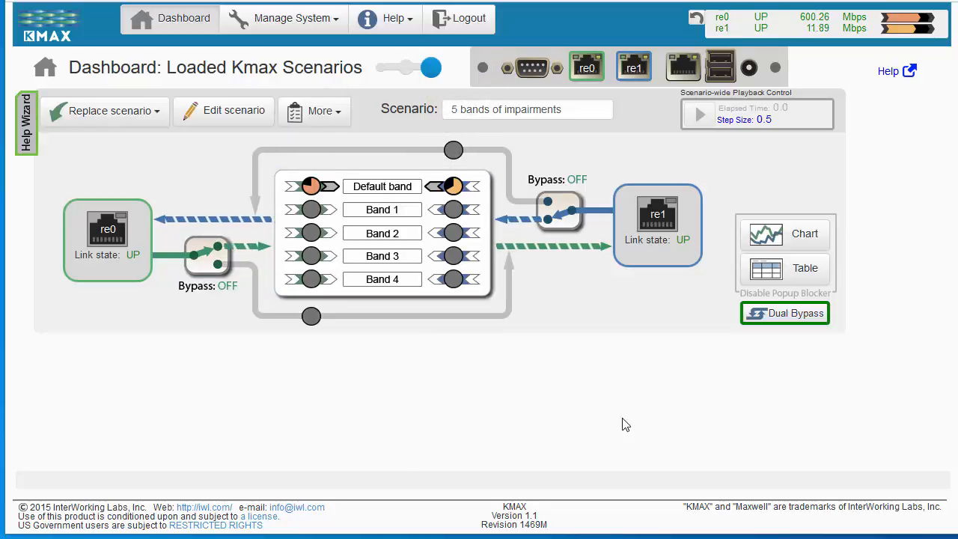
Try the bit Count and byte Count units in the interface settings, restore bits/second and close the settings
click(782, 37)
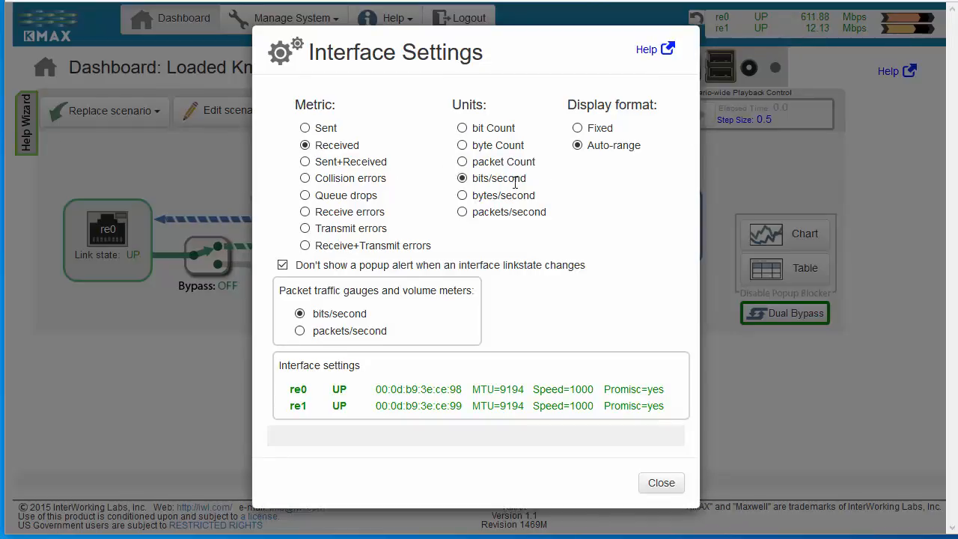
click(462, 128)
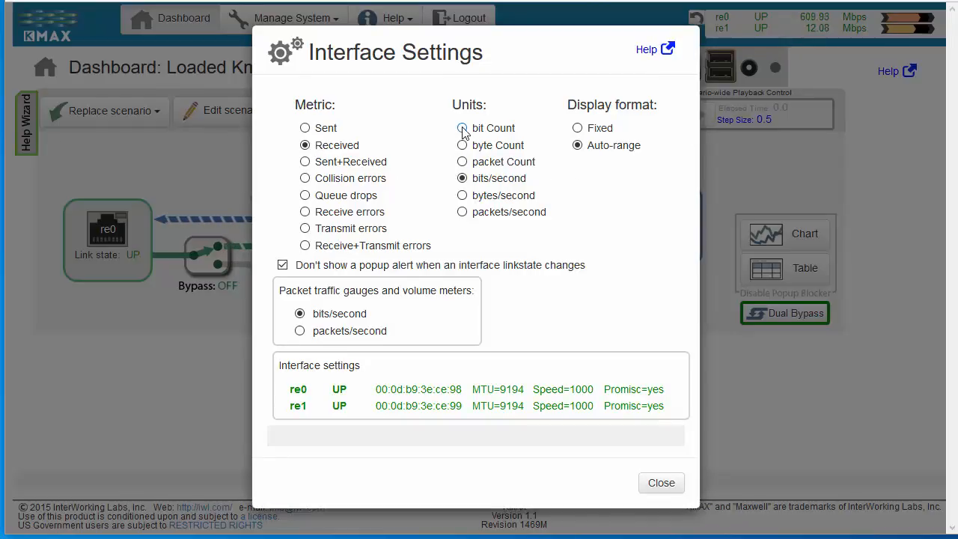
click(462, 145)
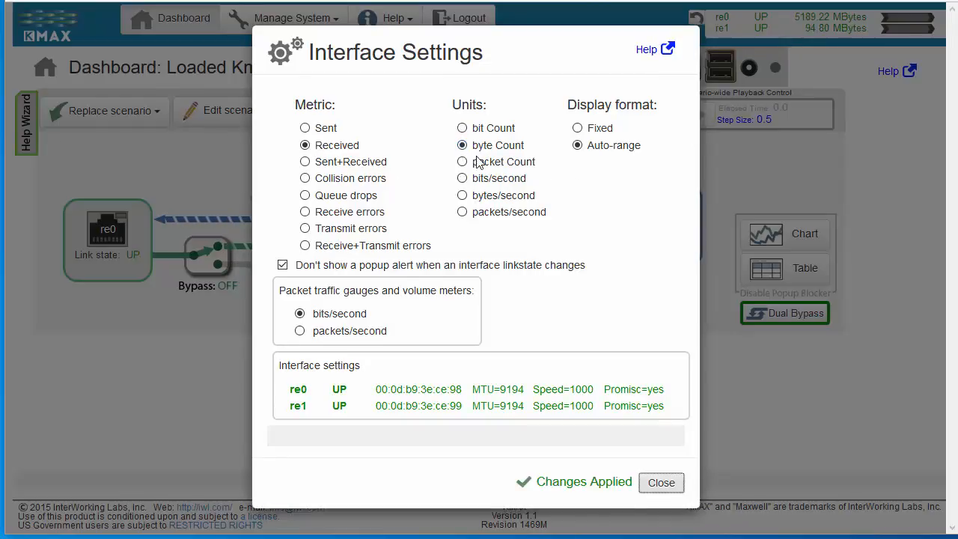
click(461, 178)
click(662, 482)
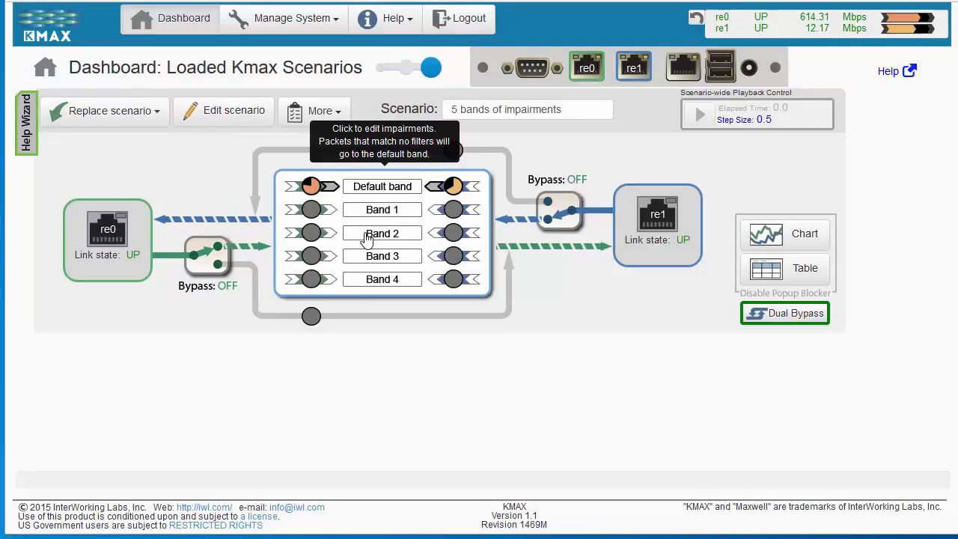
Open the scenario's network graph, enable the A-to-B classifier and add a new filter to it
click(367, 238)
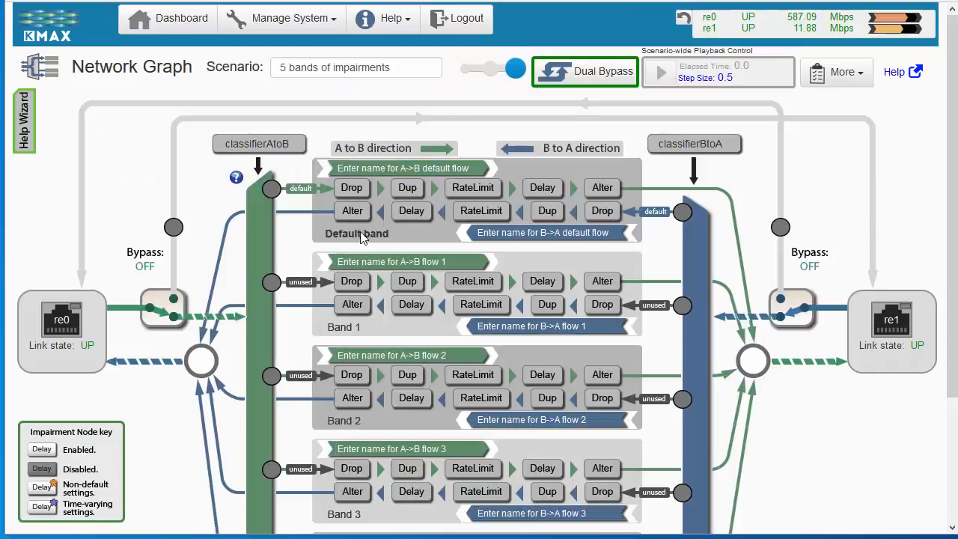
scroll(398, 224, down, 2)
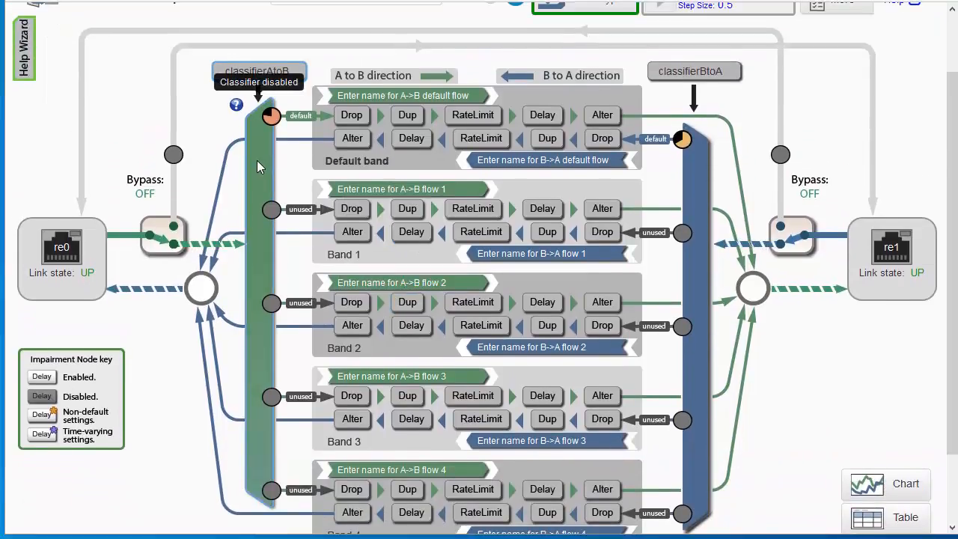
click(257, 160)
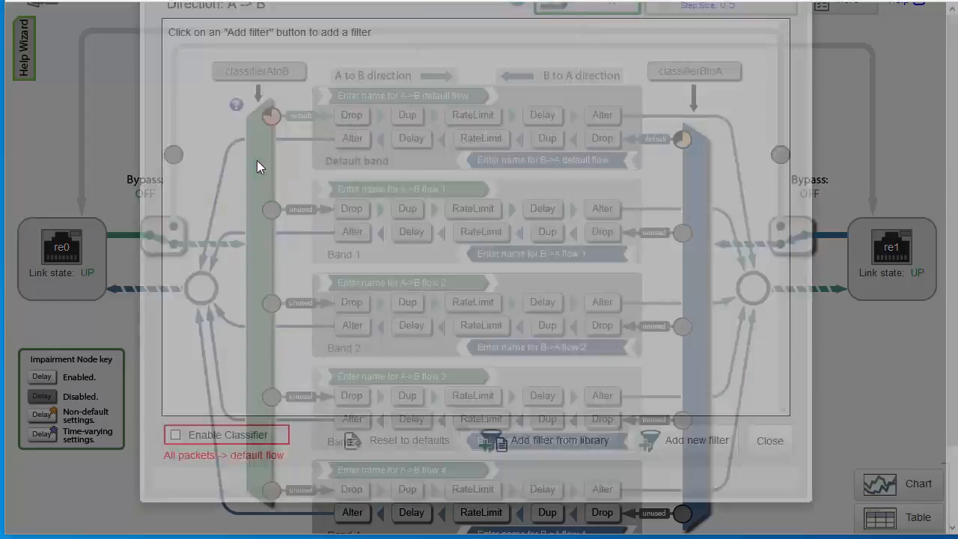
scroll(292, 166, down, 1)
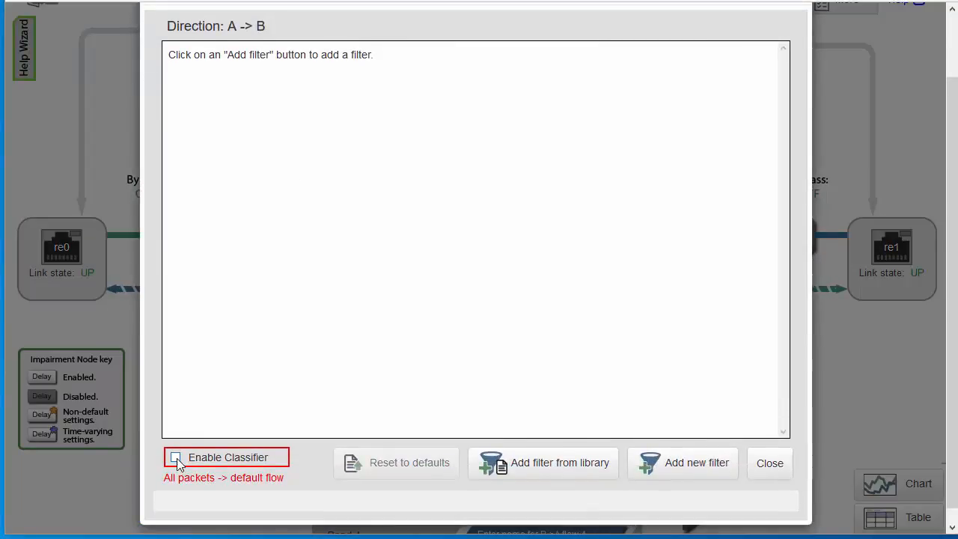
click(175, 457)
click(699, 470)
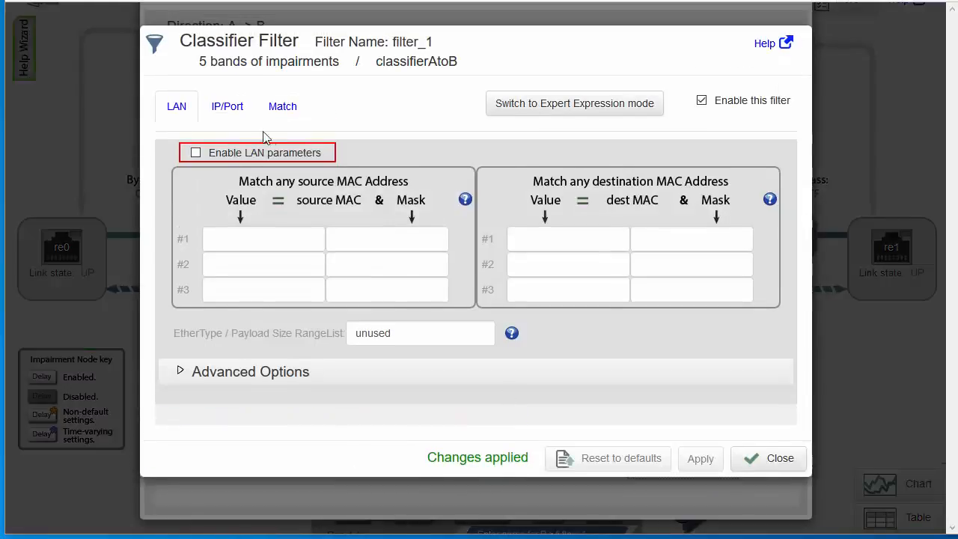
Enable the filter's TCP/IP parameters and set its destination port range list to 5201
click(228, 113)
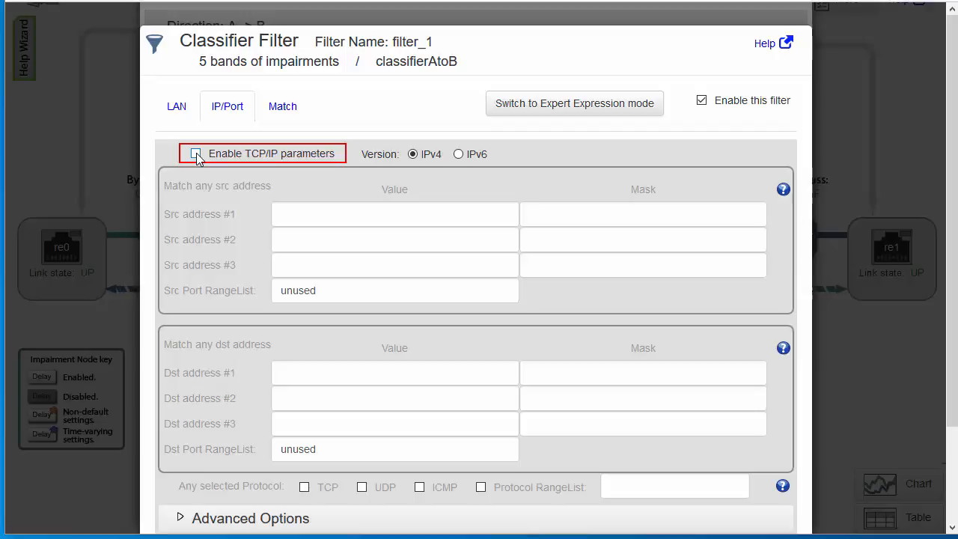
click(196, 153)
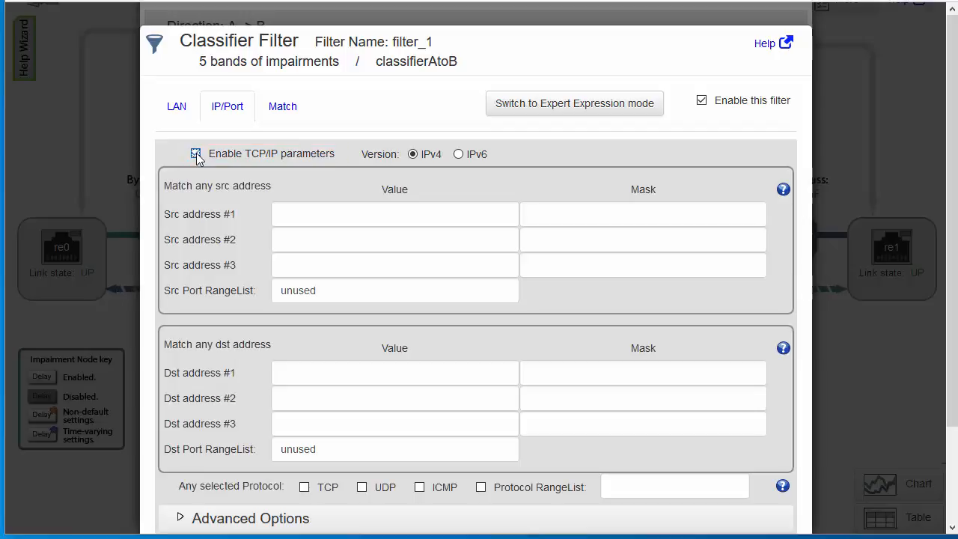
click(359, 449)
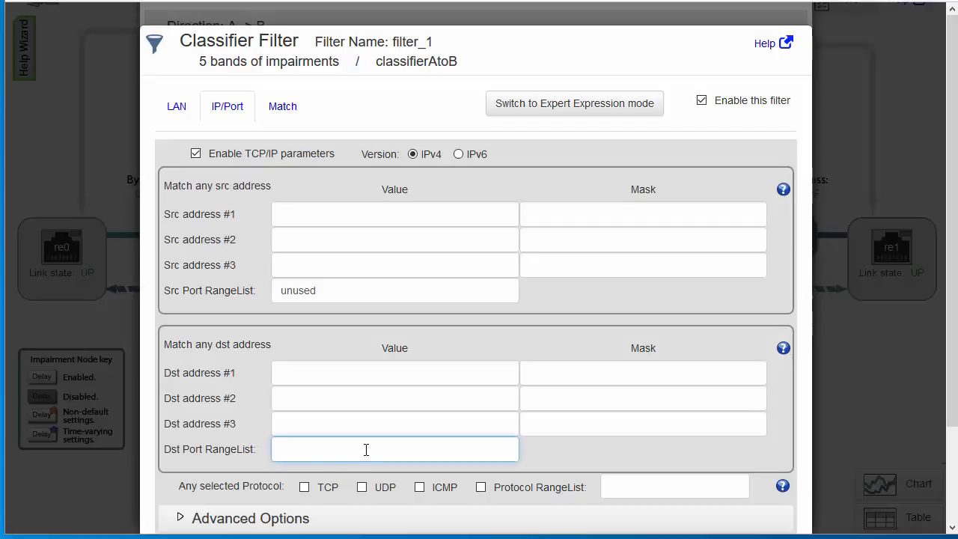
text(5201)
click(575, 457)
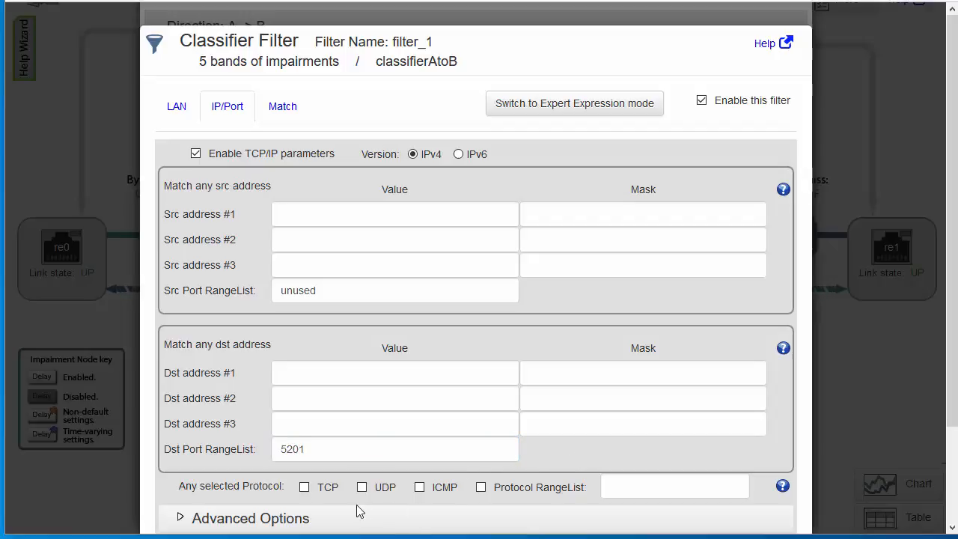
Restrict the filter to the TCP protocol, apply the changes and close the filter settings
scroll(503, 451, down, 2)
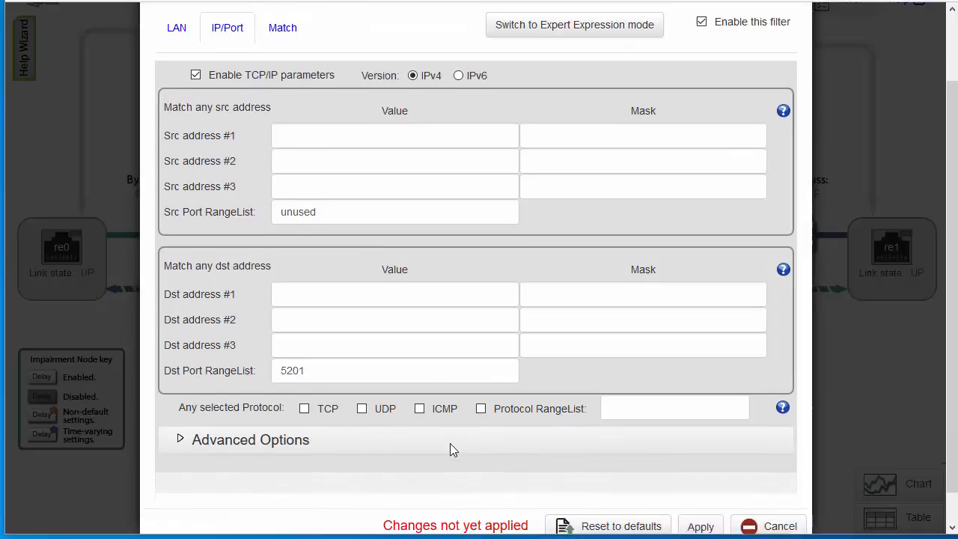
scroll(451, 449, down, 1)
click(304, 373)
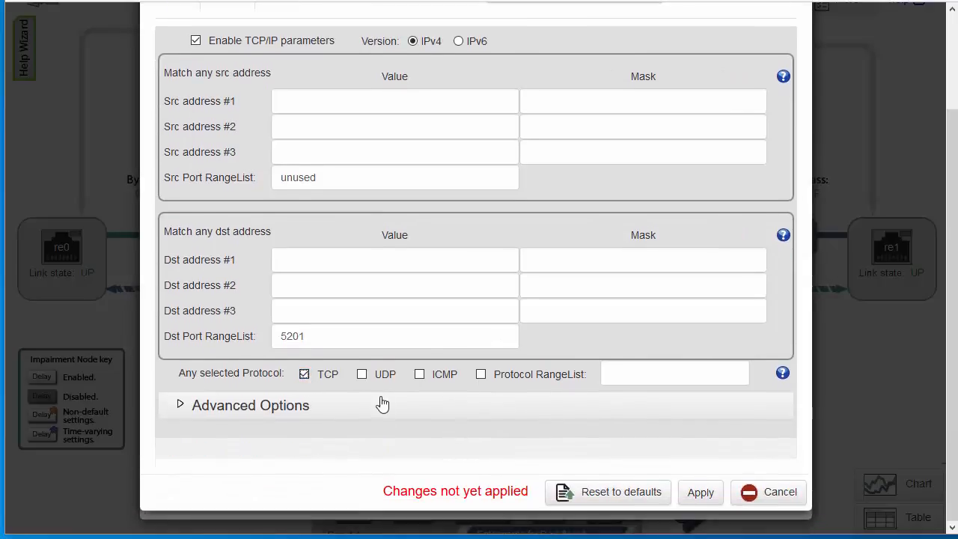
click(703, 496)
click(755, 499)
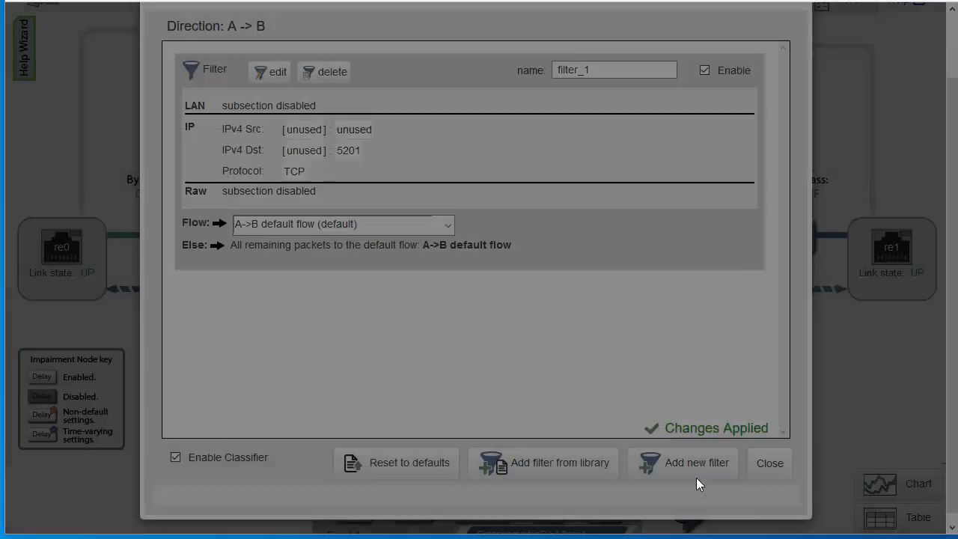
Route the filter's packets to A->B flow 1, rename that flow iperf3 and close the classifier
click(441, 225)
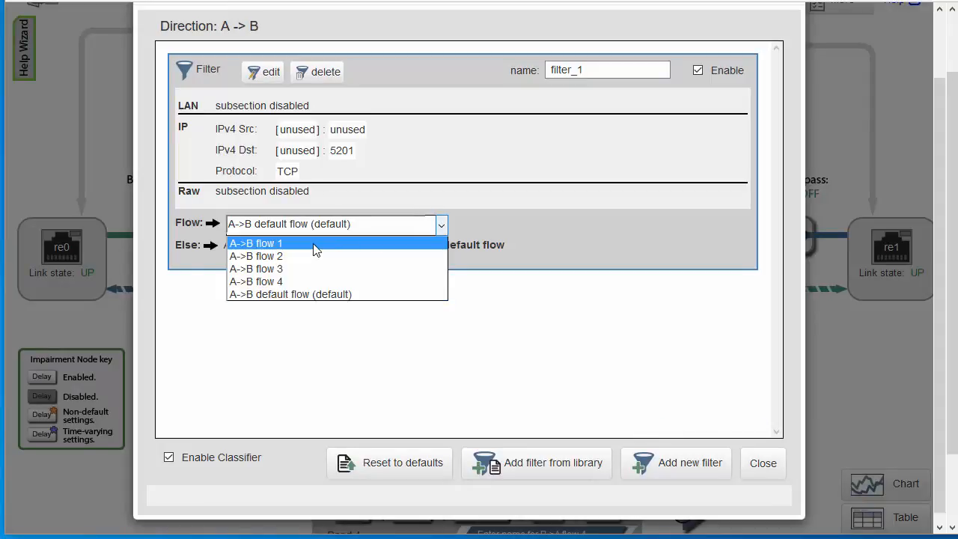
click(314, 244)
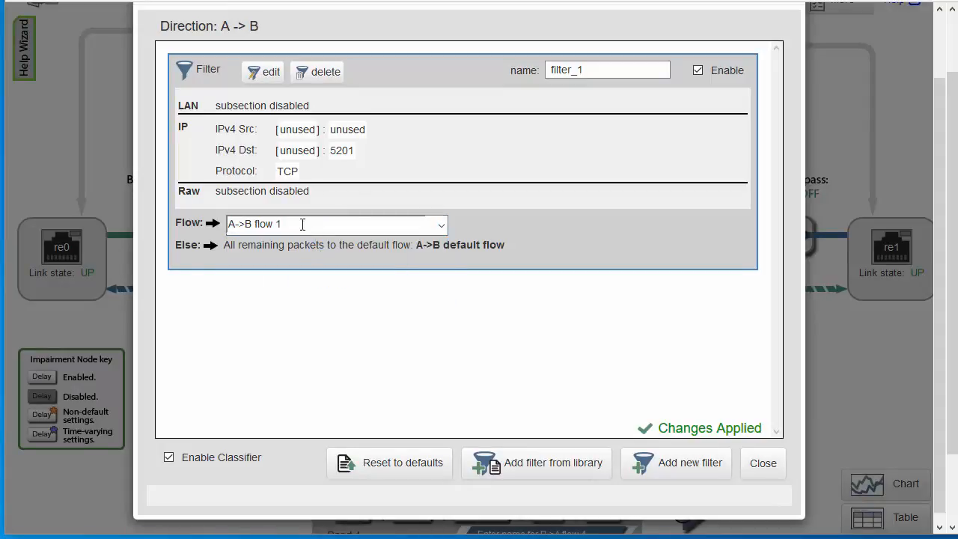
drag(302, 222, 185, 218)
text(iperf3)
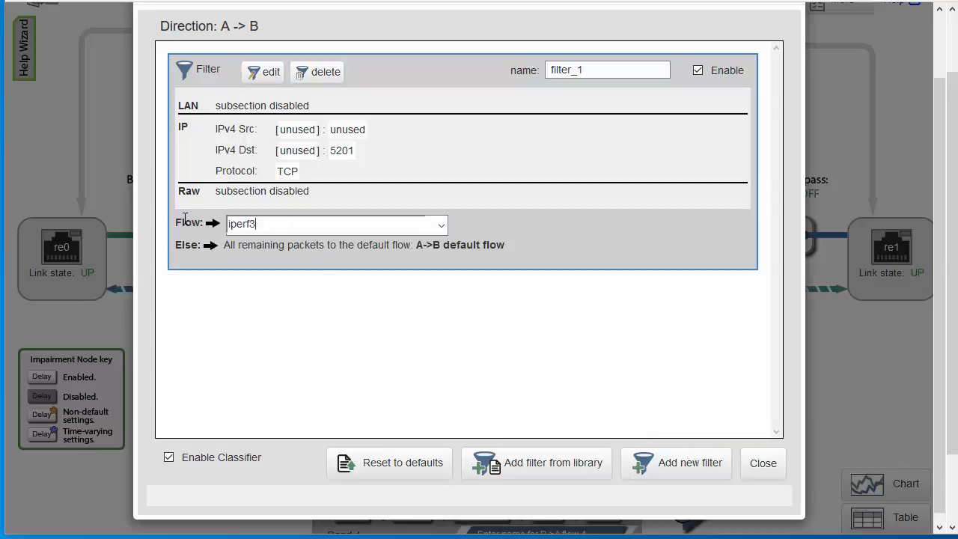
click(762, 462)
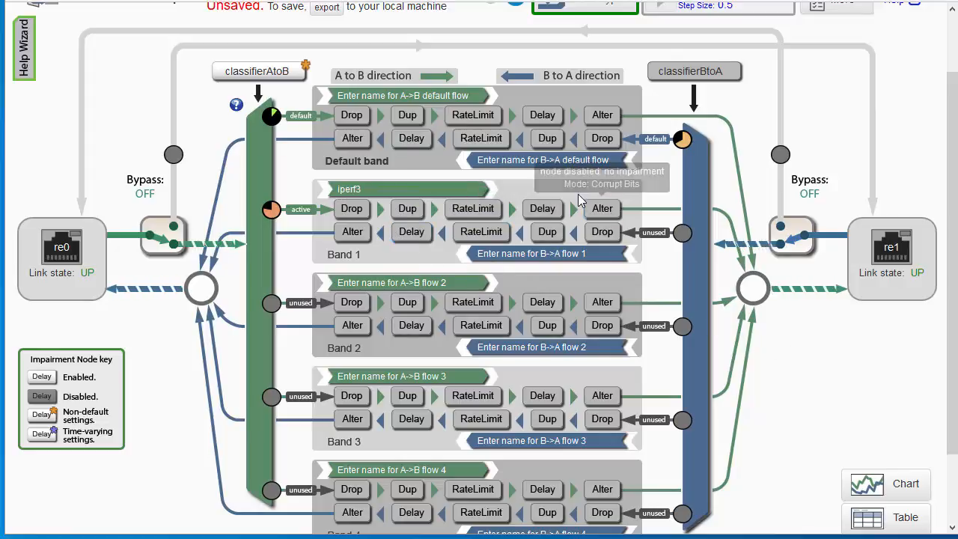
Set the packet delay of the iperf3 flow's A-to-B Delay node to 250 ms
click(537, 208)
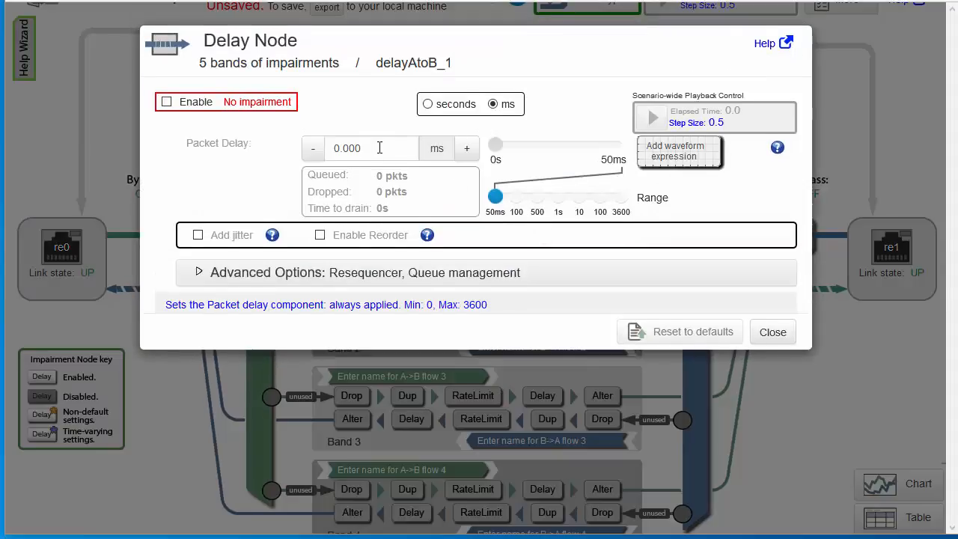
click(337, 147)
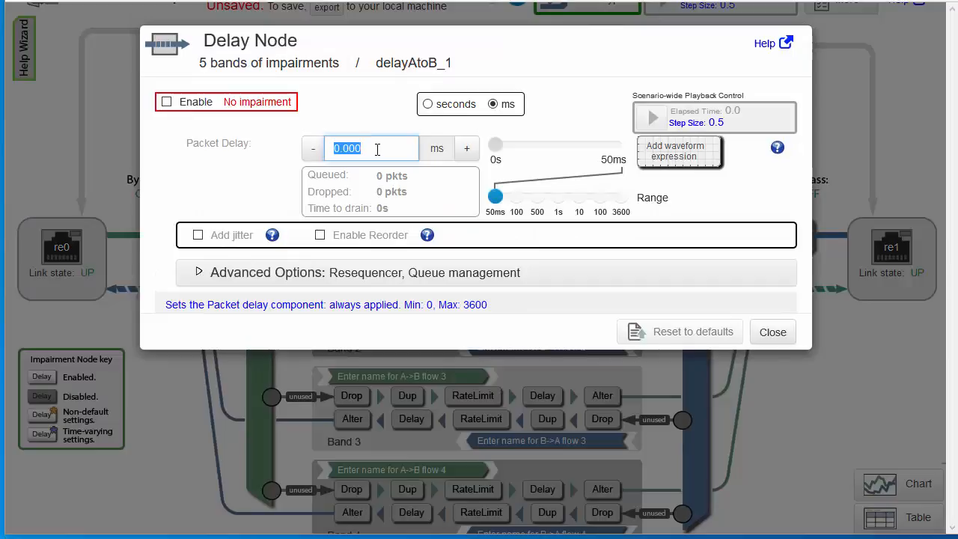
text(250)
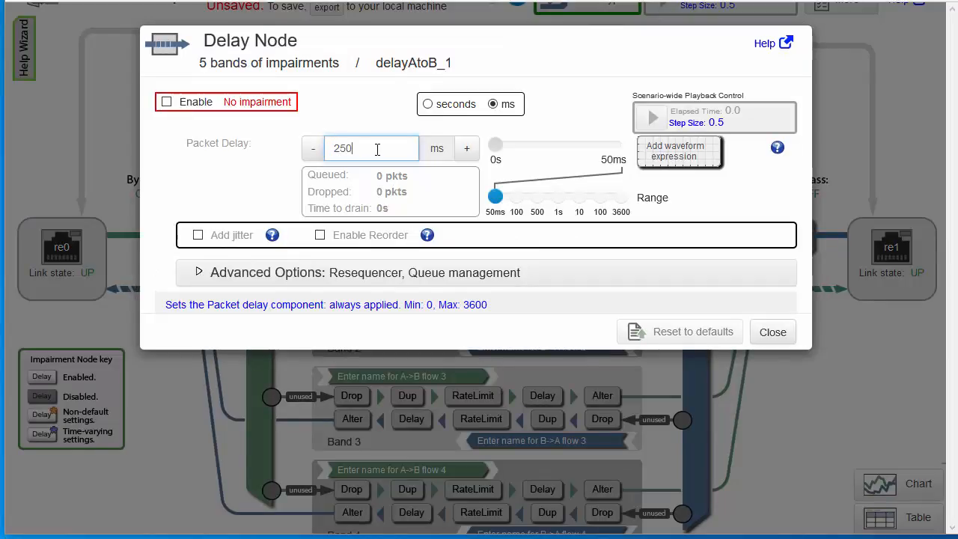
key(Return)
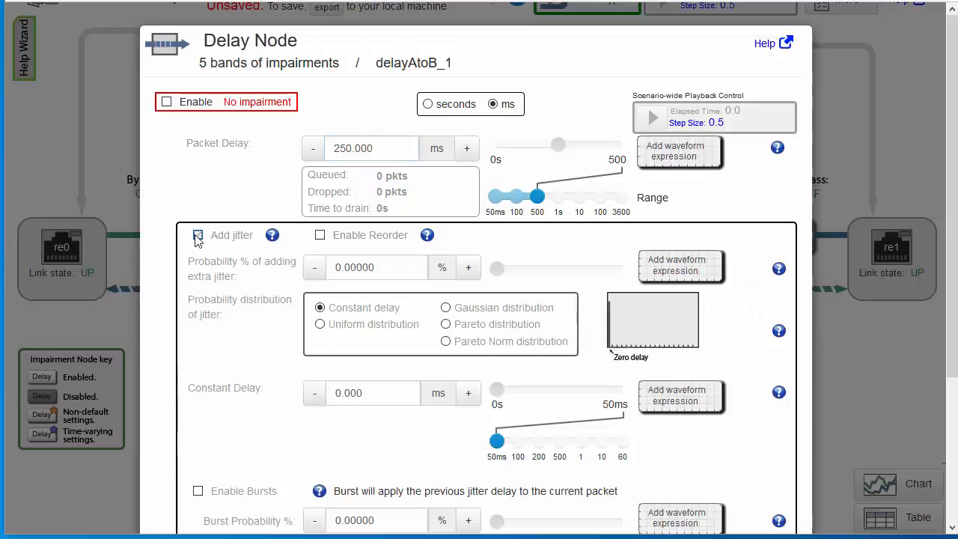
Add jitter to the Delay node and set the probability of adding extra jitter to 50%
click(198, 235)
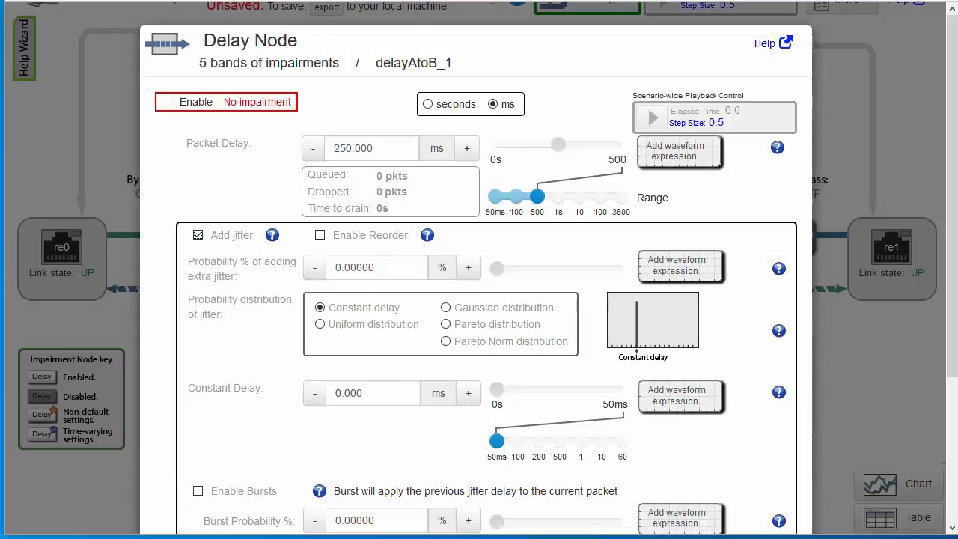
drag(381, 270, 317, 271)
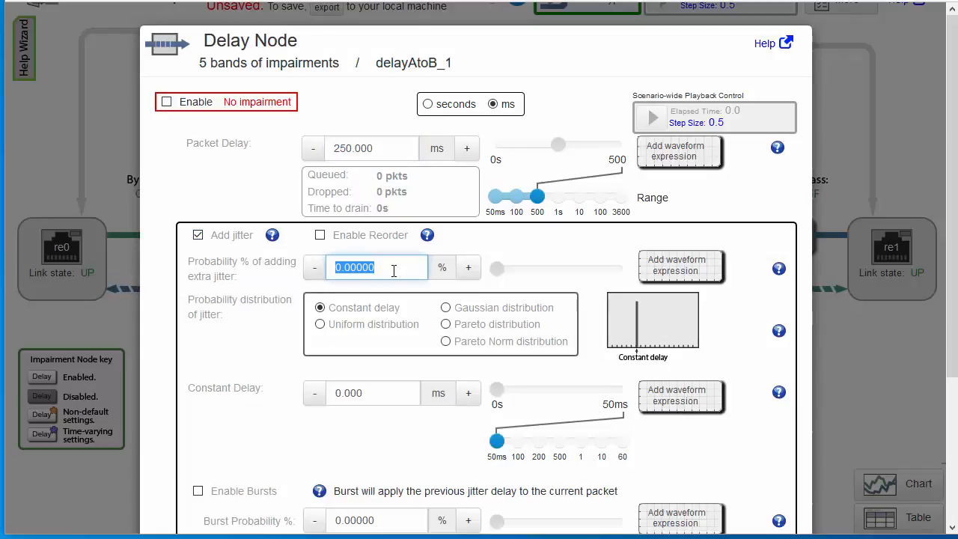
text(50)
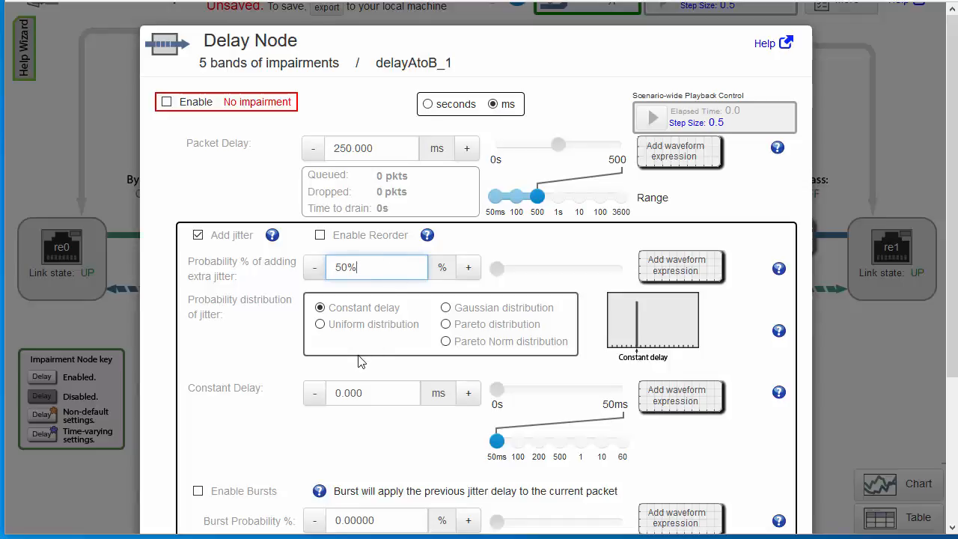
Set the constant jitter delay to 10 ms and enable the Delay node
click(374, 393)
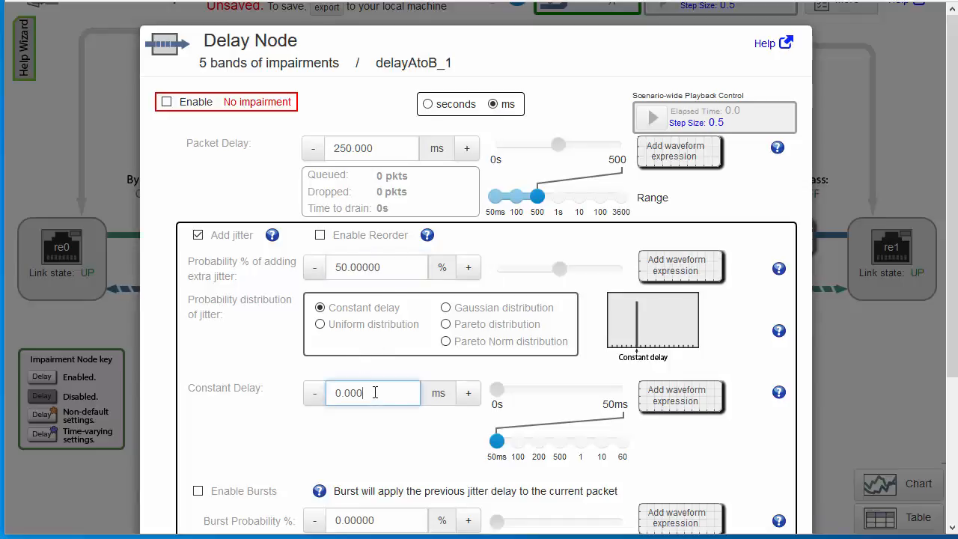
double_click(375, 393)
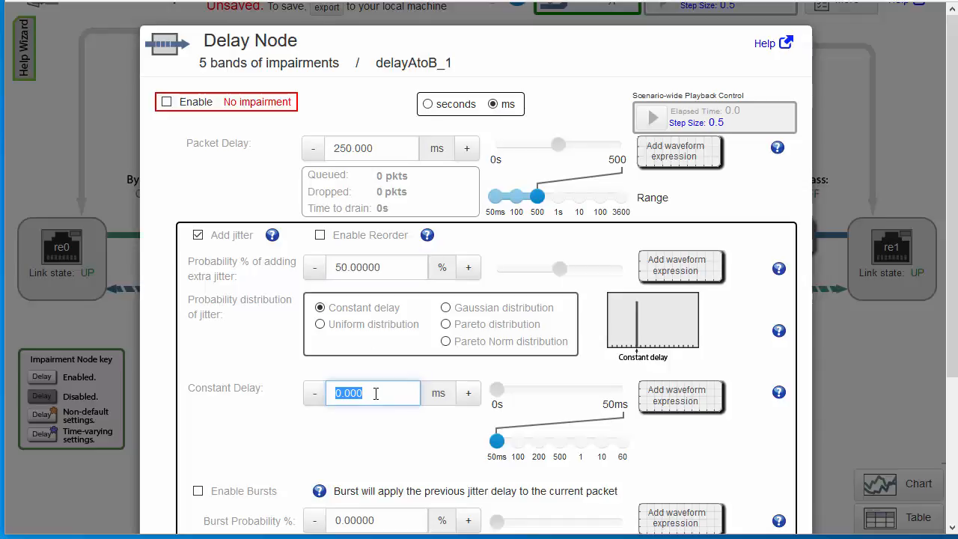
text(10)
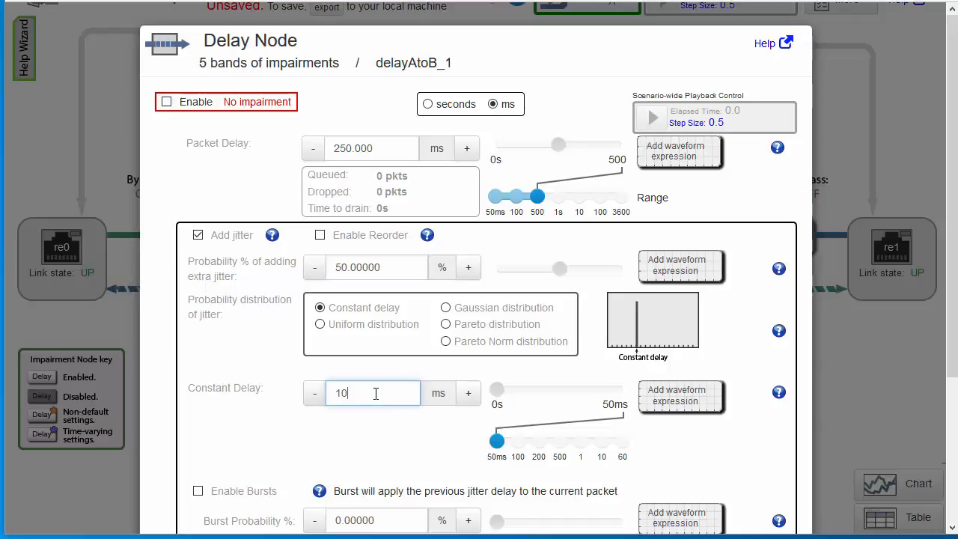
key(Return)
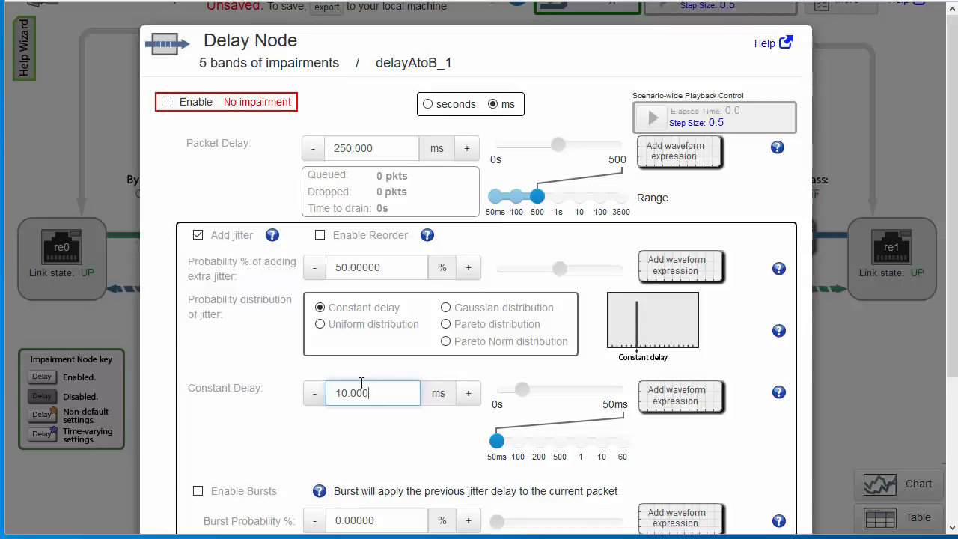
click(167, 103)
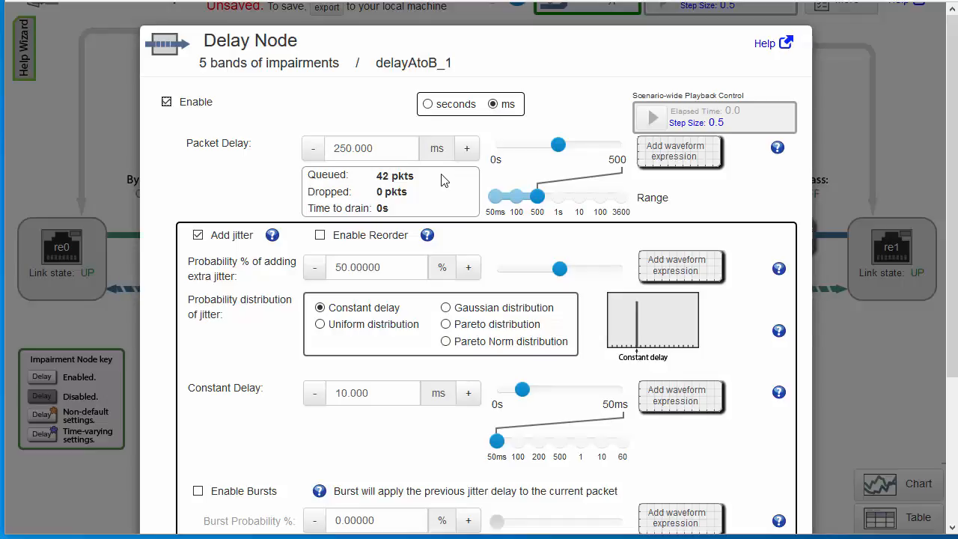
Limit the Delay node's maximum queue length to 40 packets in its advanced options and close the node settings
scroll(443, 180, down, 3)
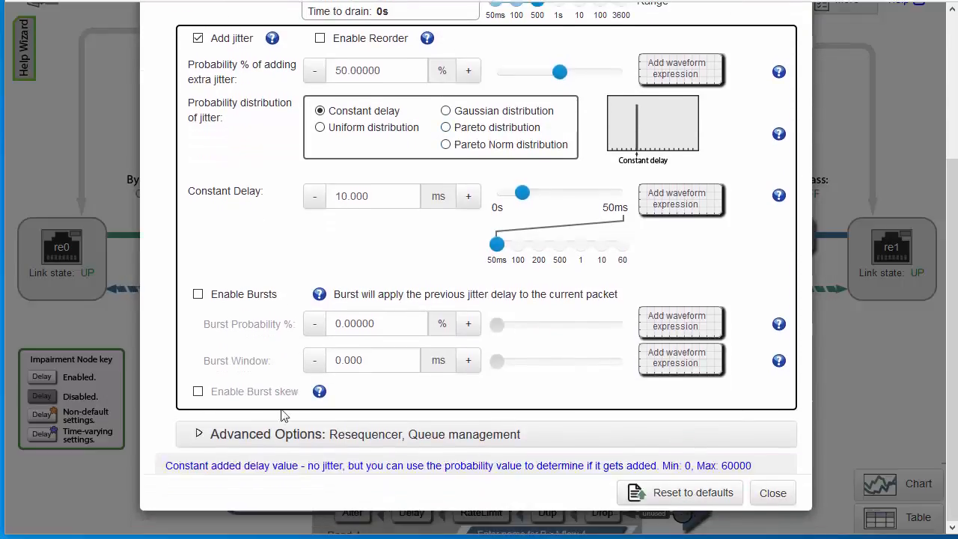
click(260, 435)
scroll(442, 278, down, 6)
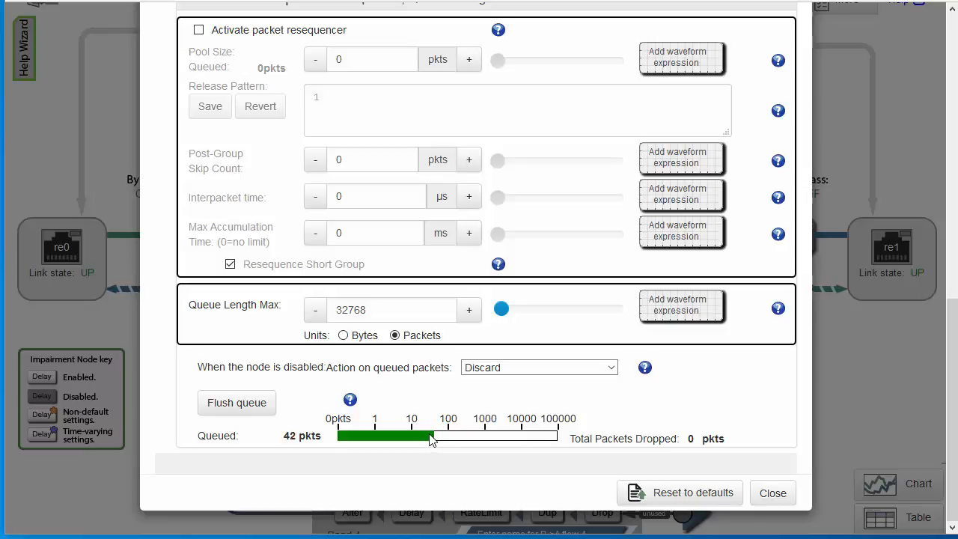
click(442, 307)
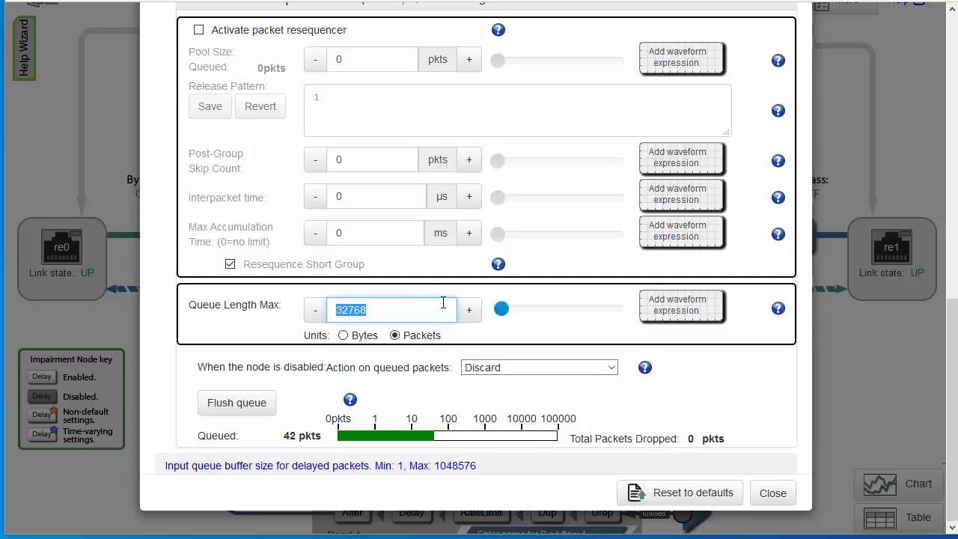
text(4)
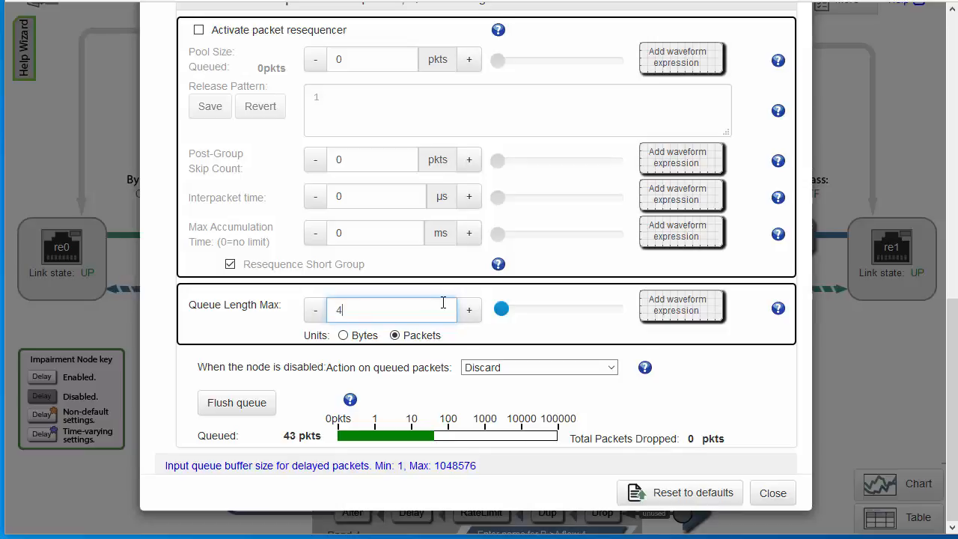
text(0)
click(310, 468)
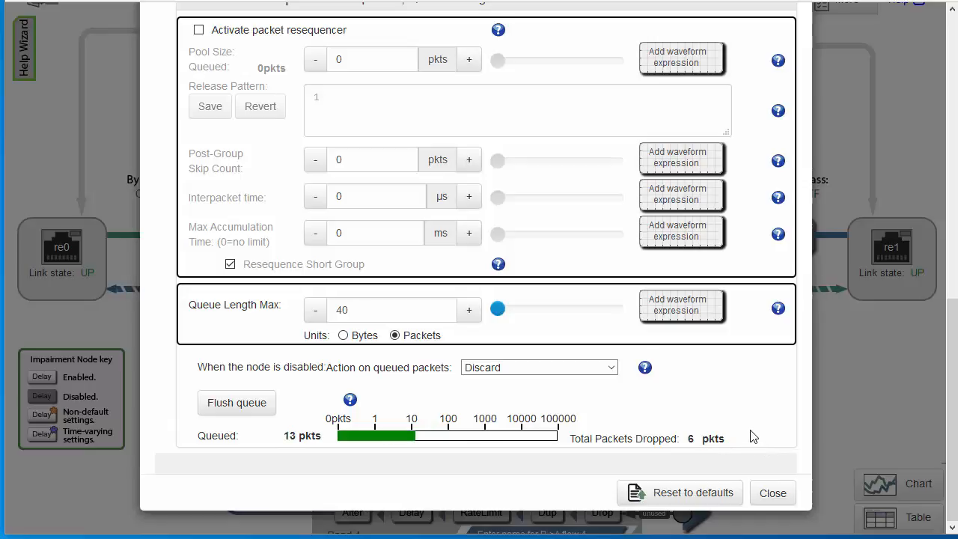
scroll(752, 437, up, 7)
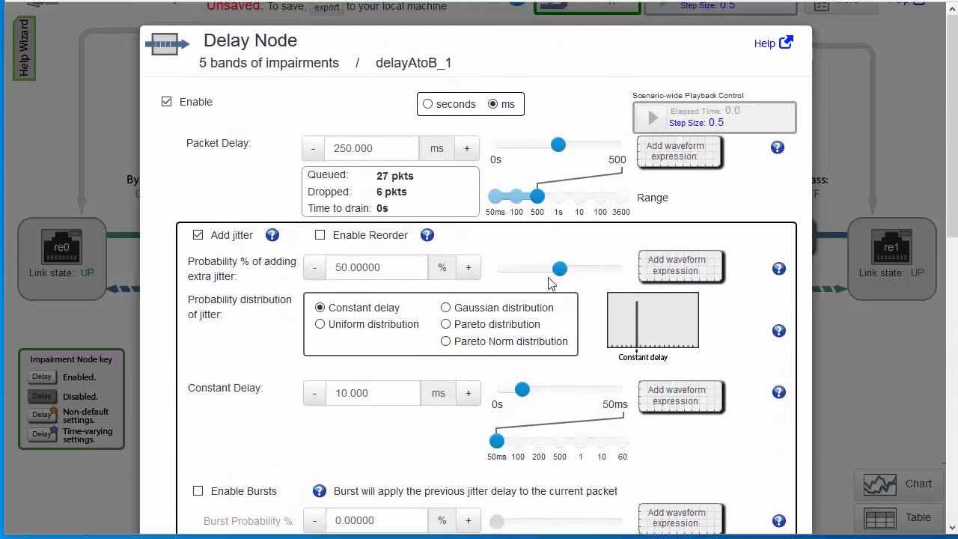
scroll(542, 238, down, 2)
scroll(538, 239, down, 7)
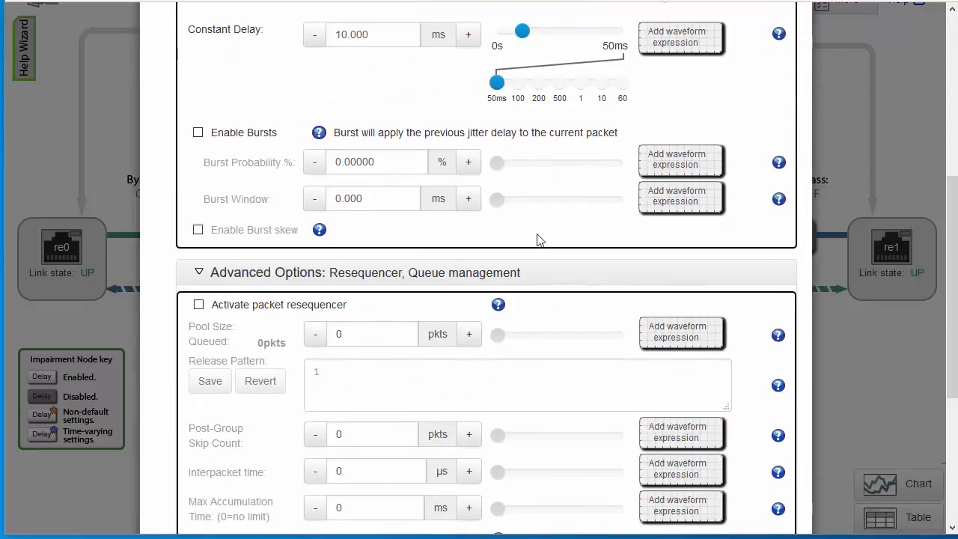
click(773, 493)
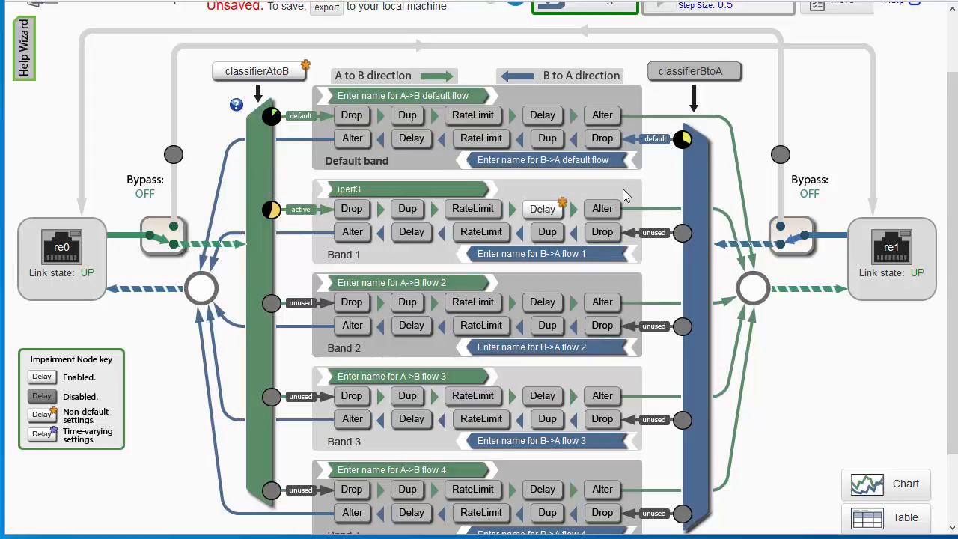
Open the statistics chart for the 5 bands of impairments scenario with a refresh rate of 1 second
scroll(889, 389, down, 2)
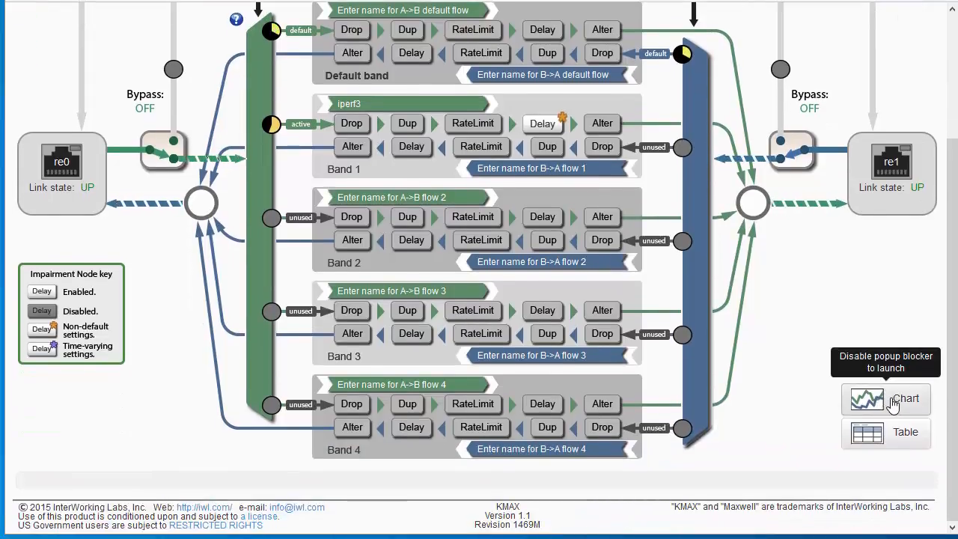
click(893, 403)
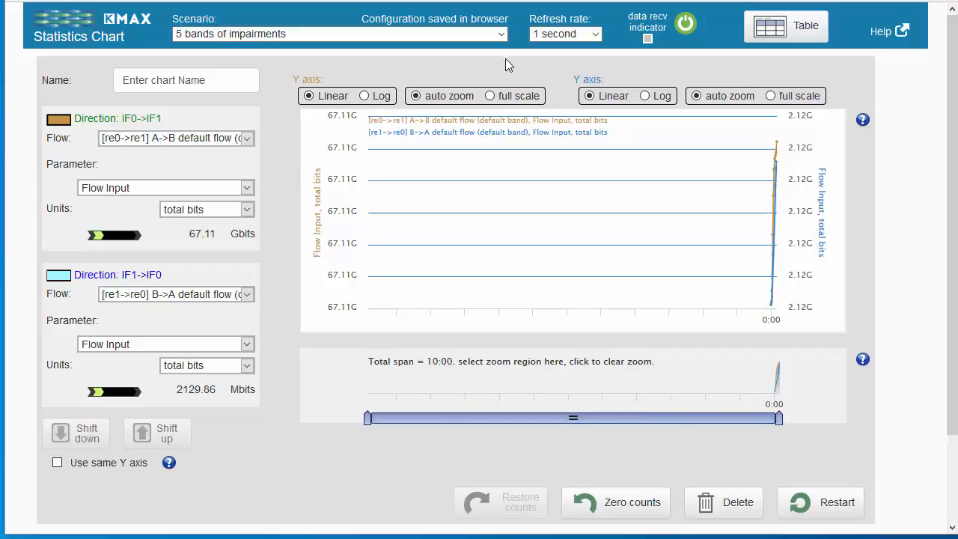
click(501, 35)
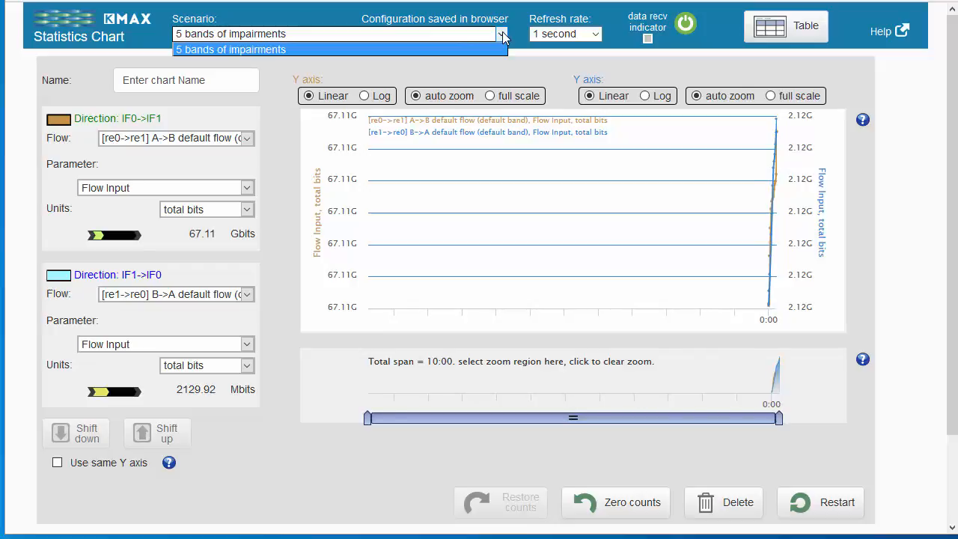
click(280, 48)
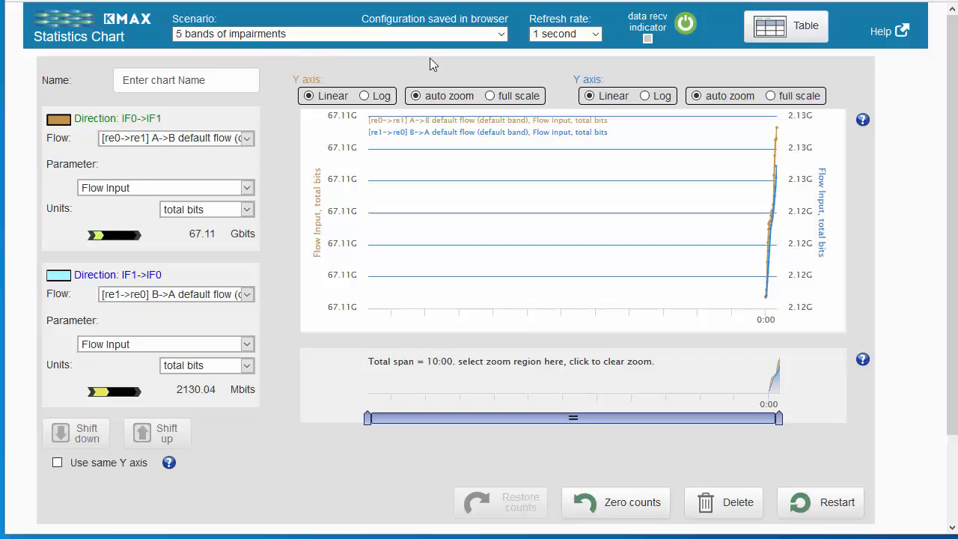
click(597, 35)
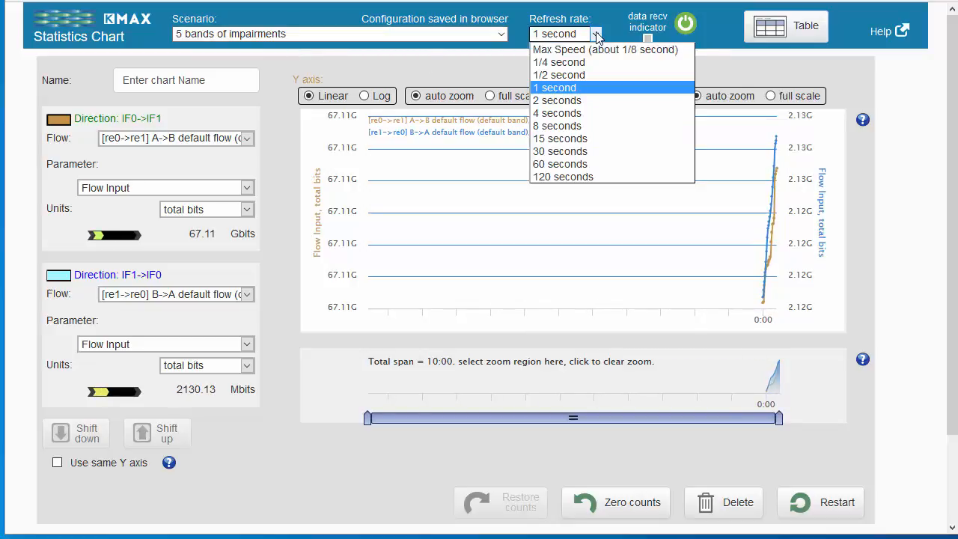
click(556, 89)
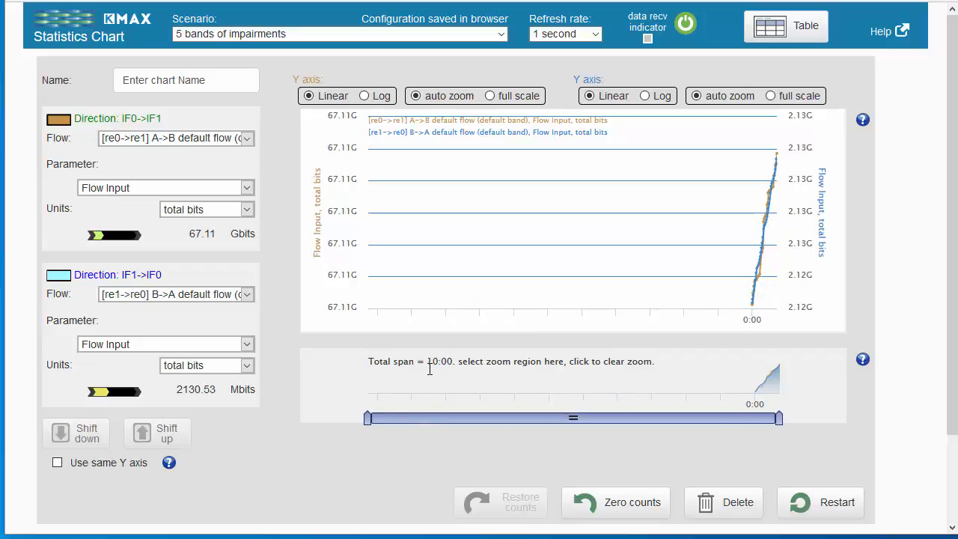
Try chart refresh rates of 1/4 second and 60 seconds and return to 1 second
click(596, 35)
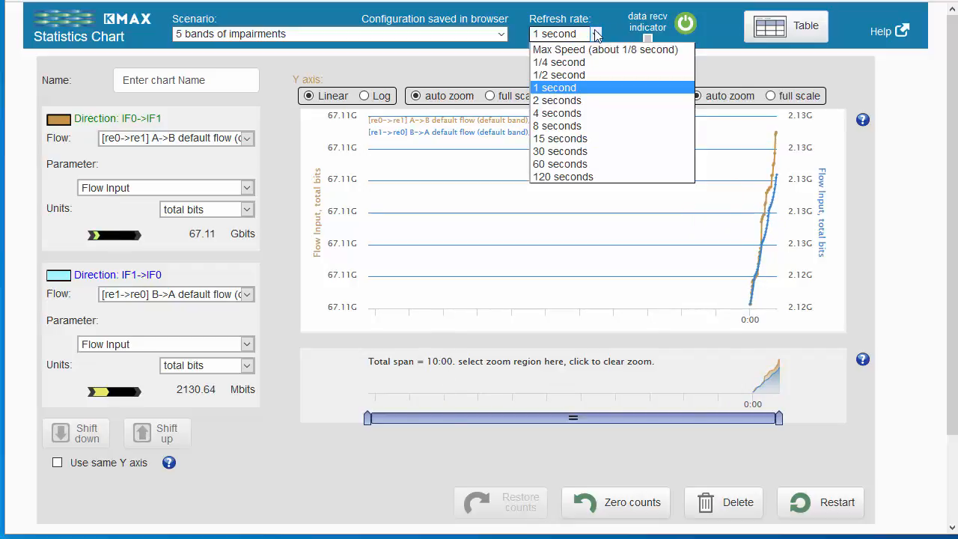
click(563, 63)
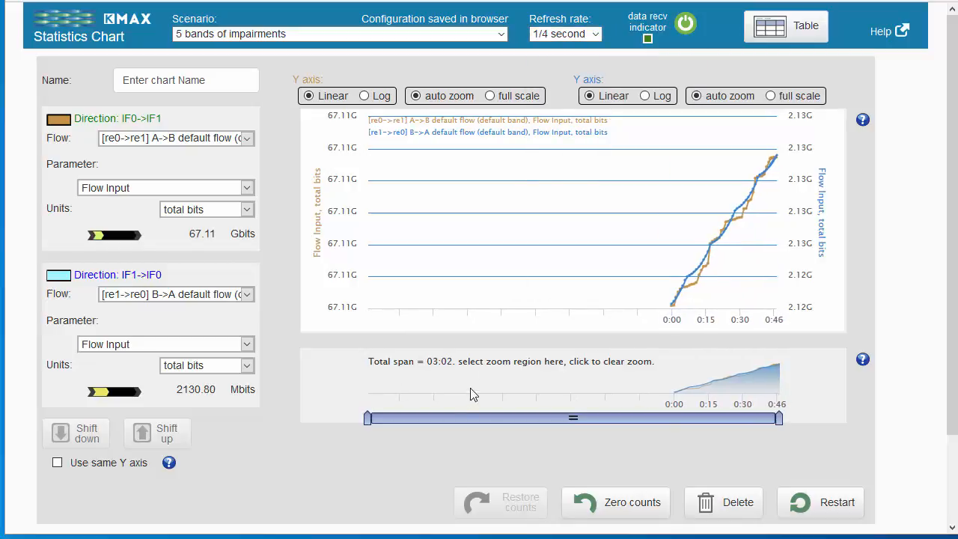
click(587, 34)
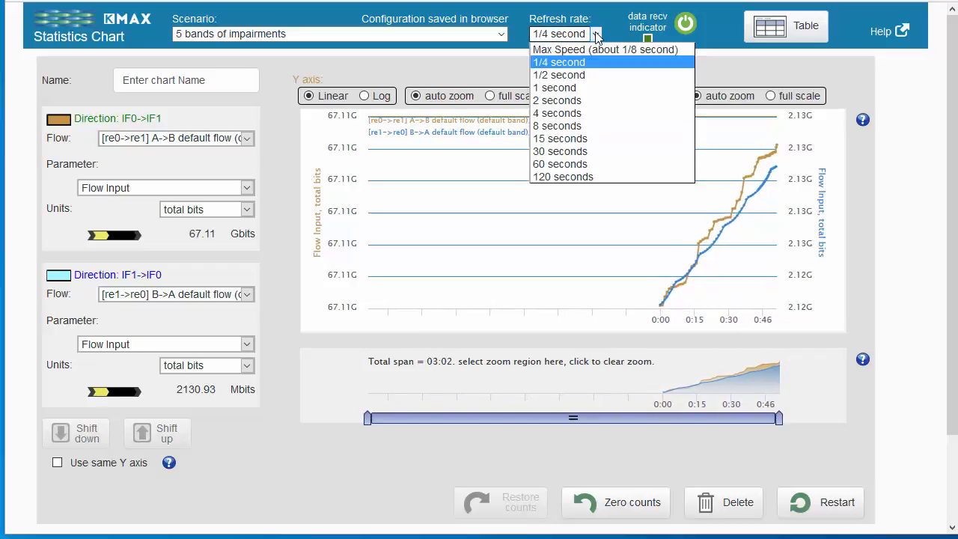
click(563, 164)
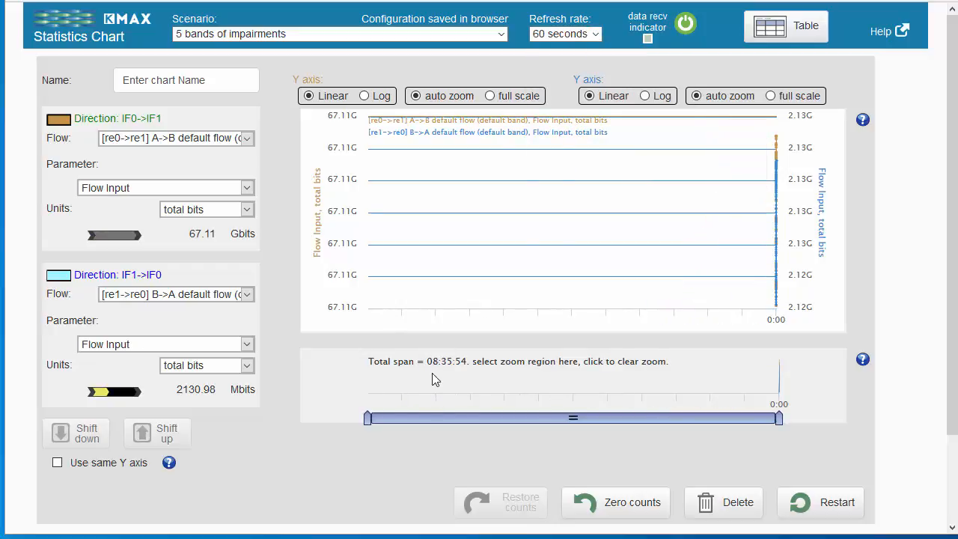
click(595, 35)
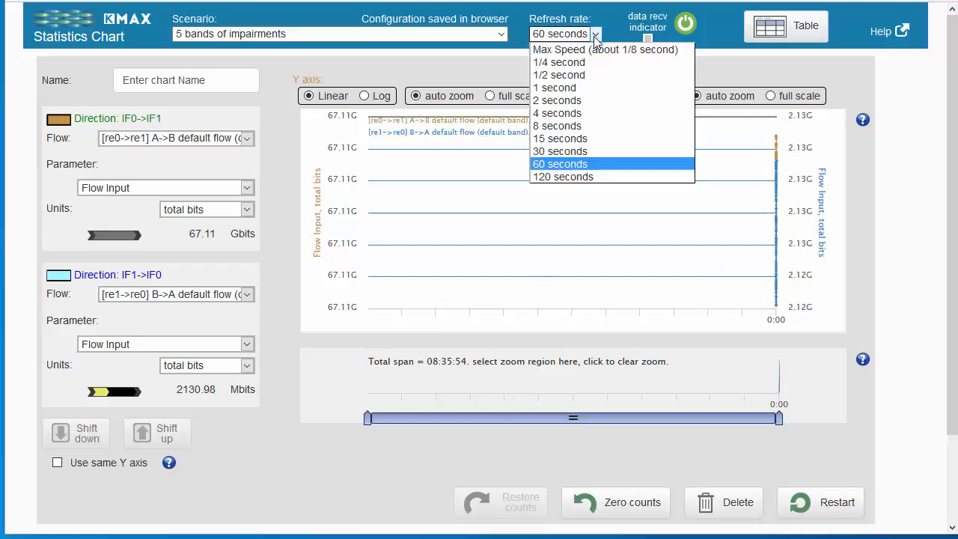
click(555, 87)
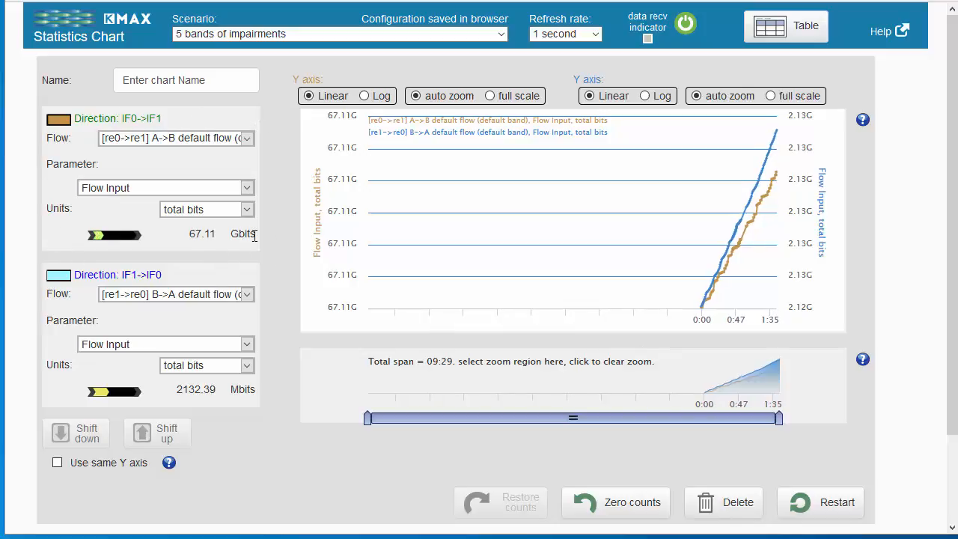
Set the first chart series to the iperf3 flow's packets dropped by the Delay node, in total packets
click(247, 138)
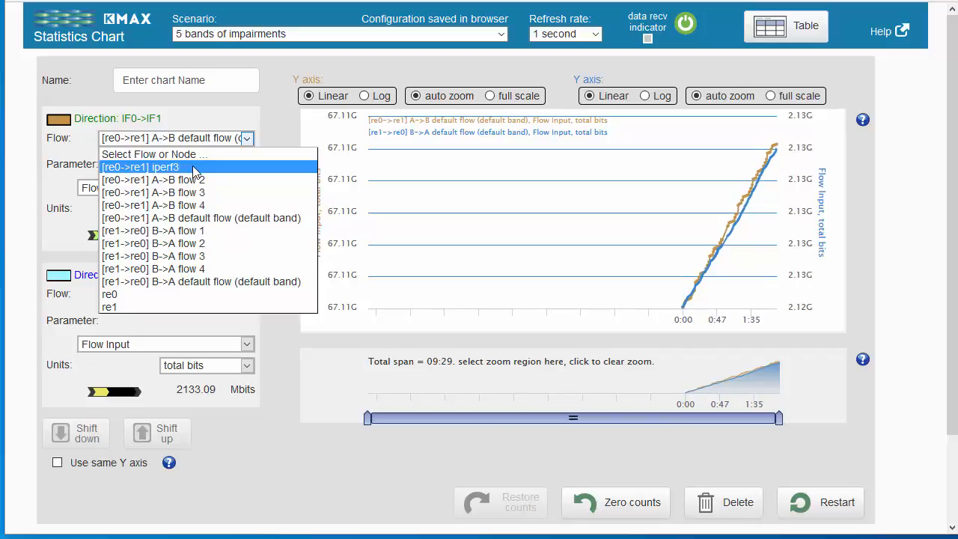
click(193, 166)
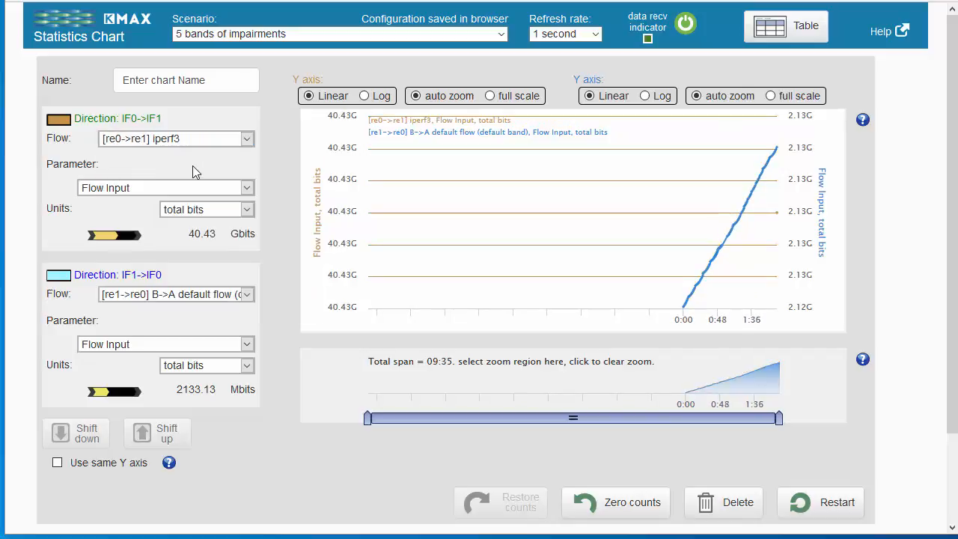
click(247, 189)
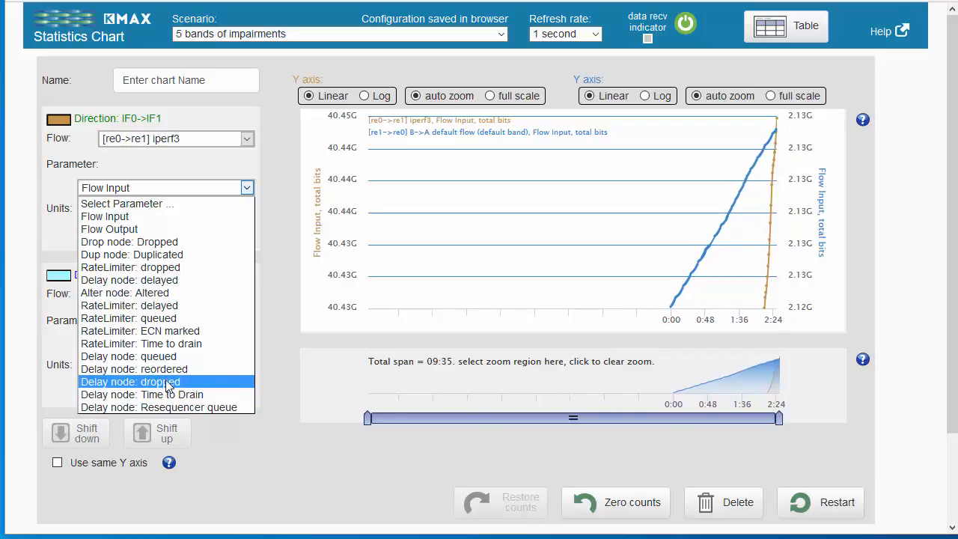
click(169, 384)
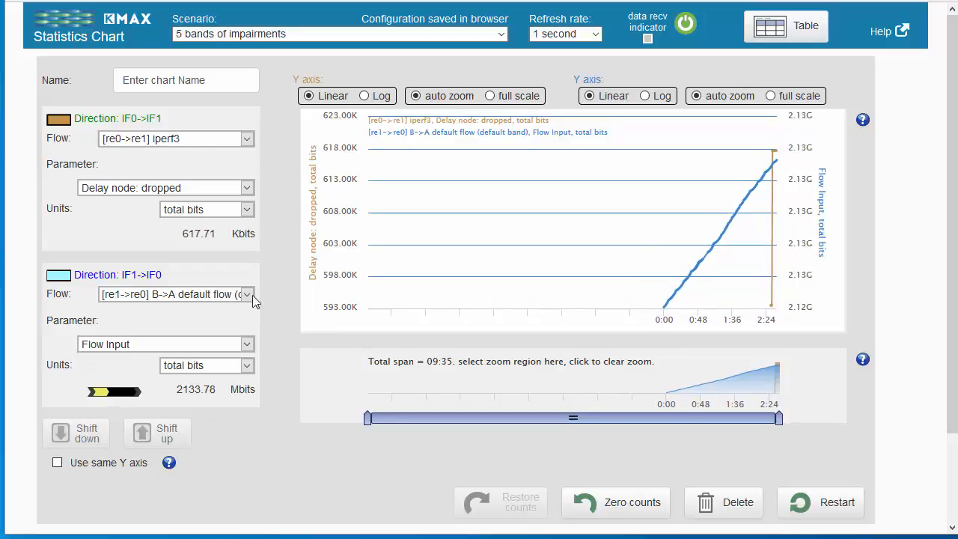
click(246, 210)
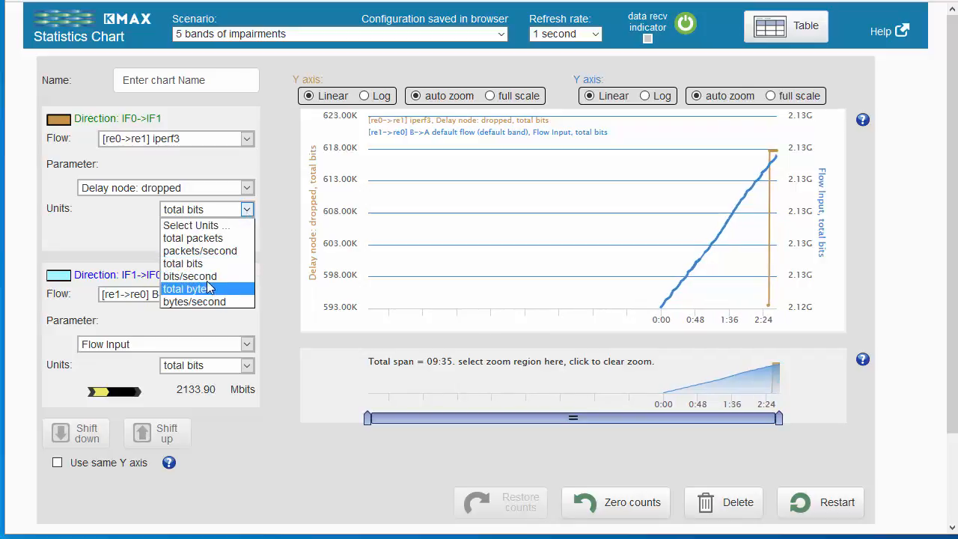
click(195, 240)
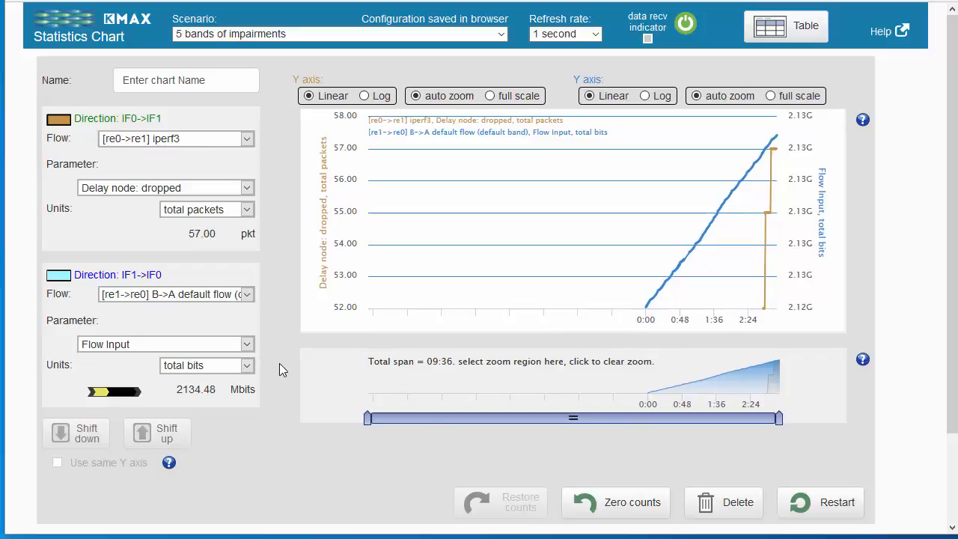
Set the second chart series to the A->B default flow (default band), measured in total packets
click(248, 294)
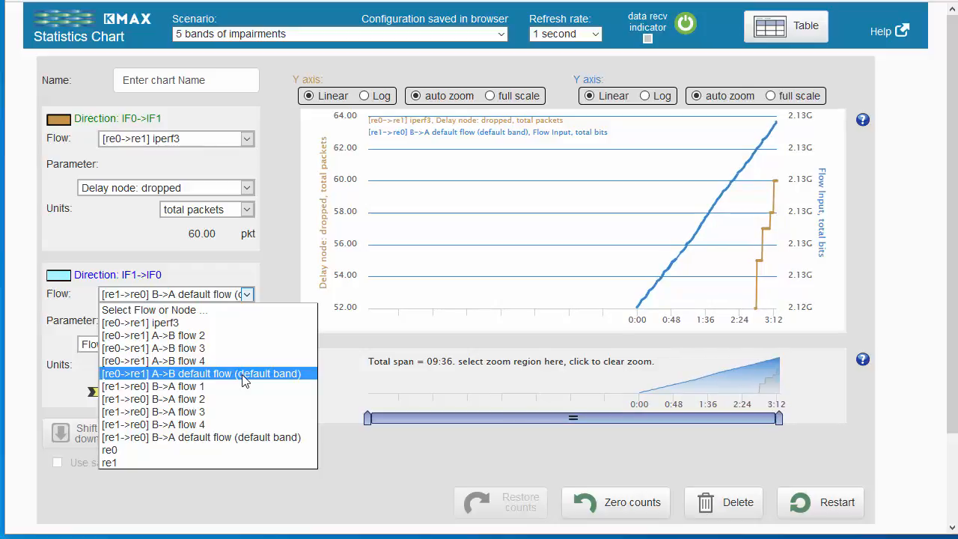
click(240, 374)
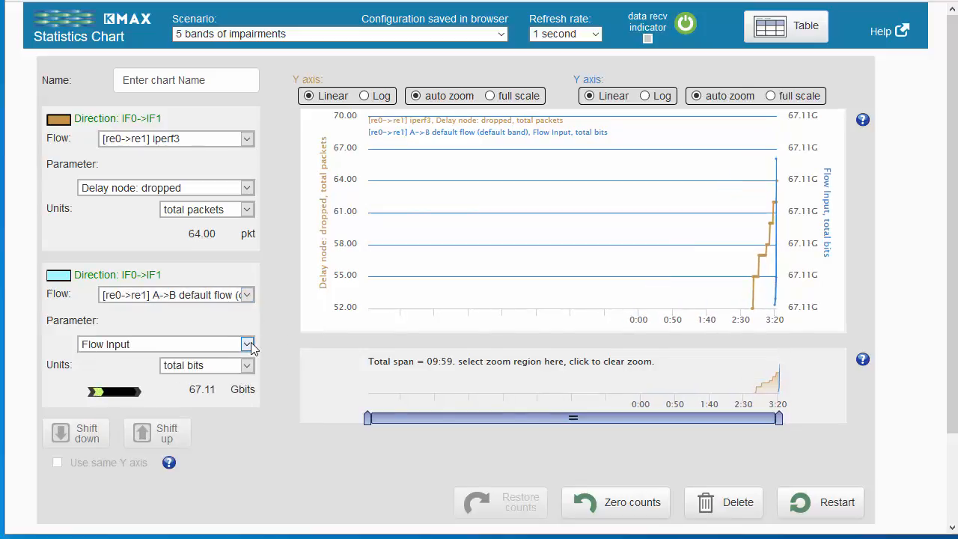
click(247, 366)
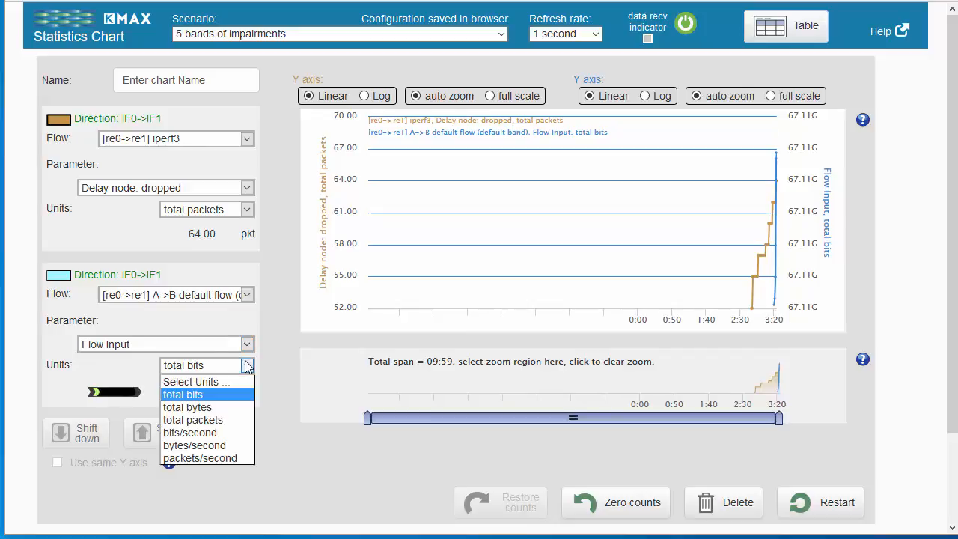
click(208, 421)
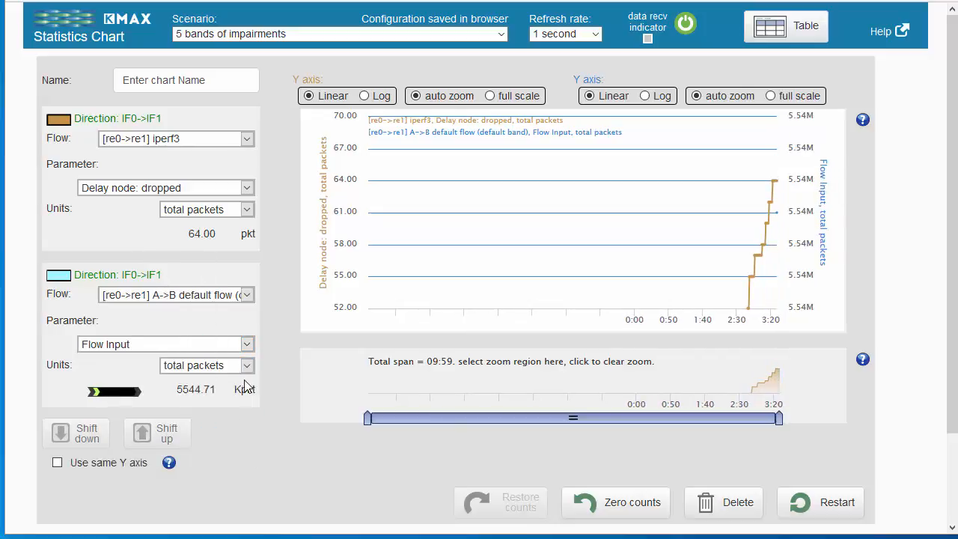
Review the parameter choices for the second chart series and the bits/second colour legend of its traffic indicator
mouse_move(245, 388)
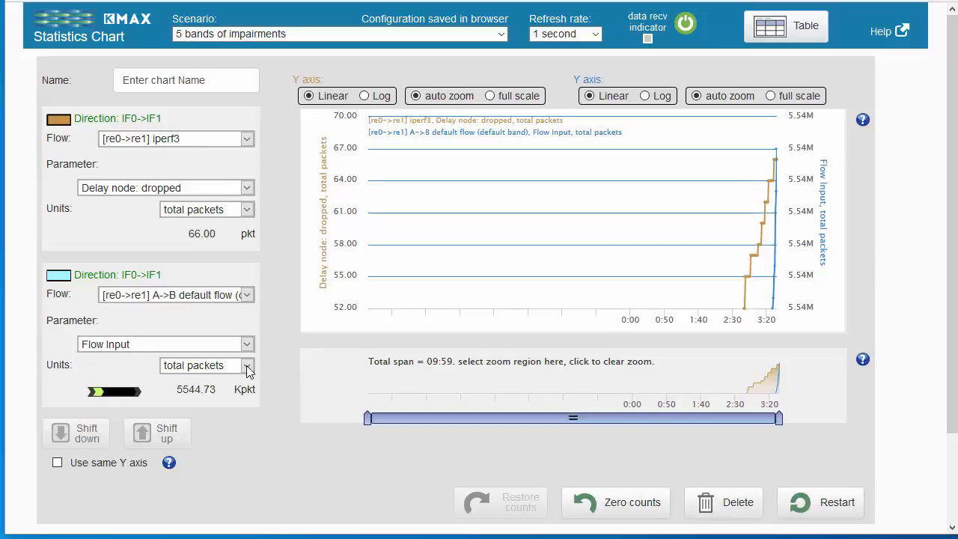
click(247, 345)
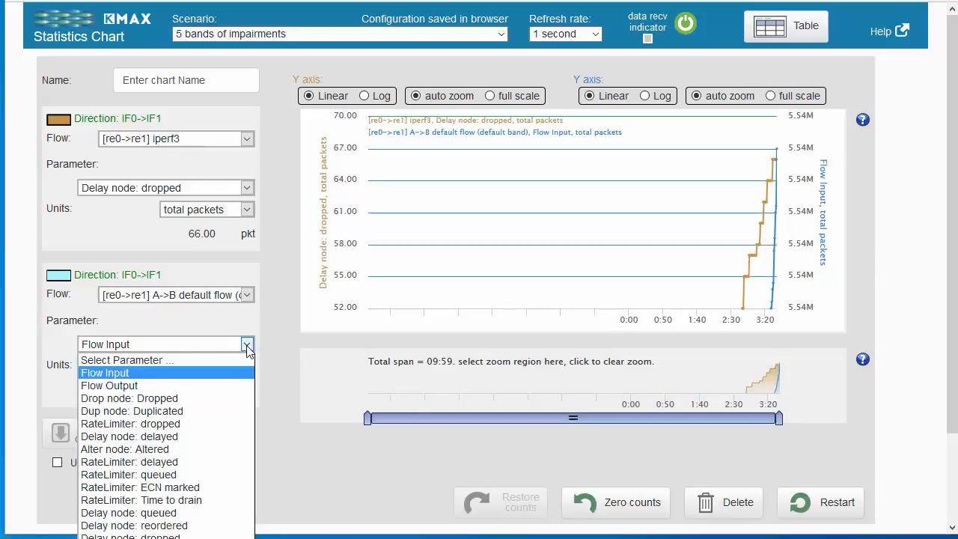
click(283, 328)
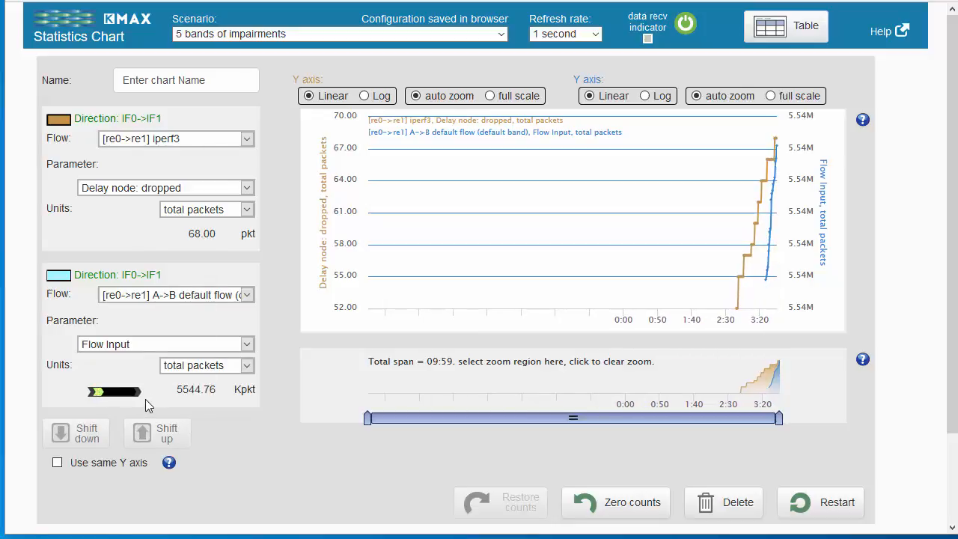
mouse_move(116, 397)
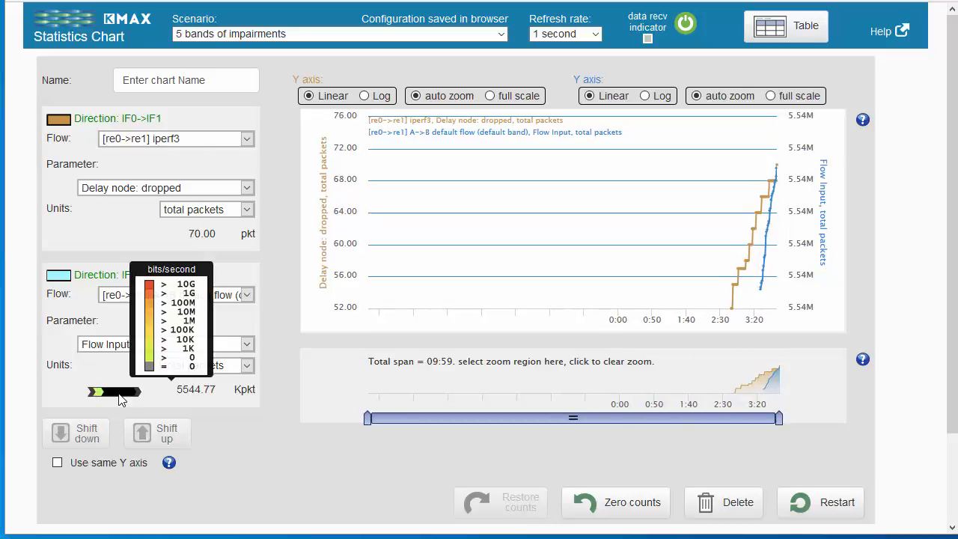
click(119, 394)
click(119, 394)
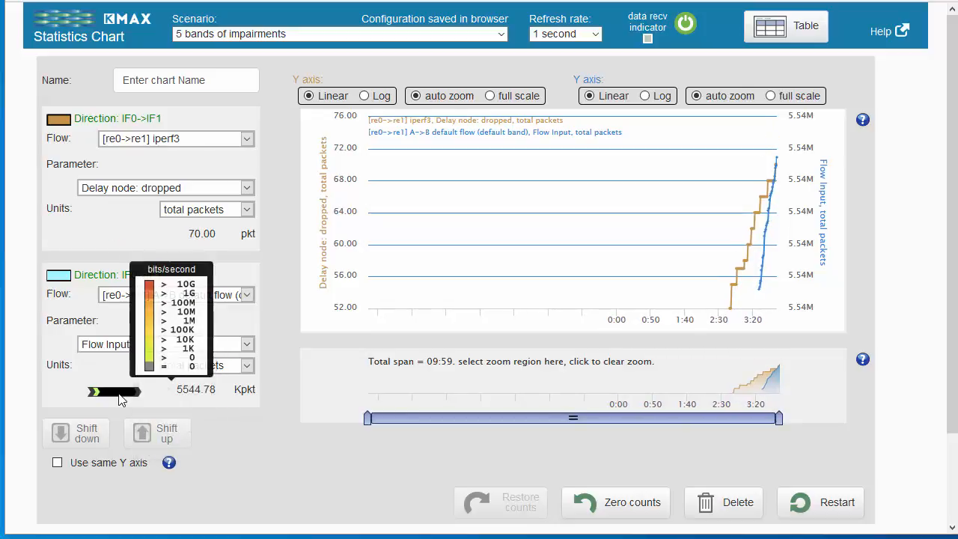
click(119, 394)
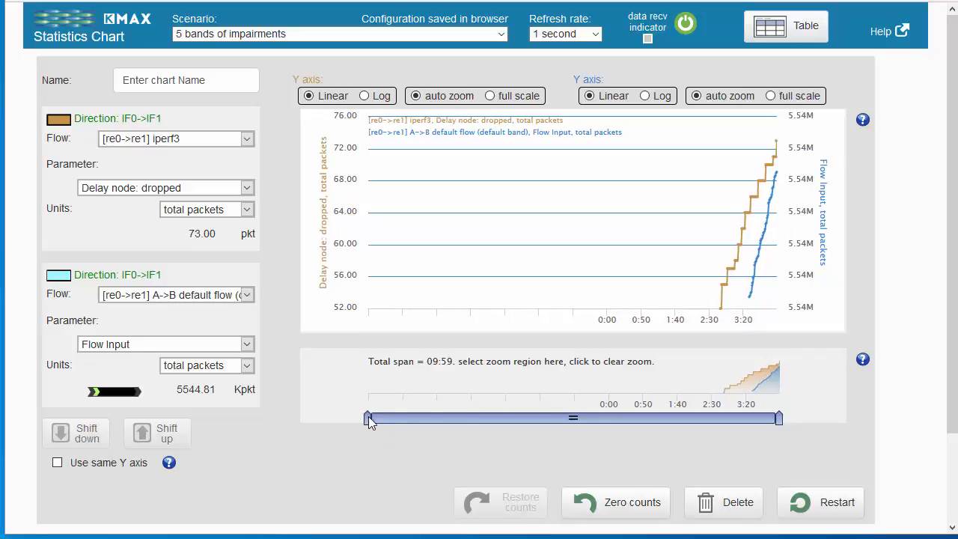
Narrow the chart's time window to about the last minute, then shift it back to about 3:17–4:20
drag(368, 427, 689, 424)
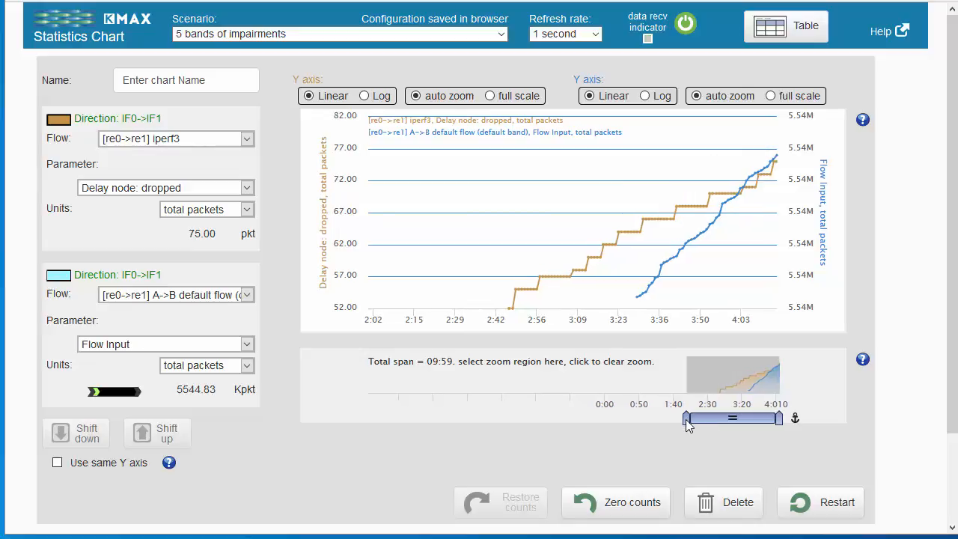
drag(687, 424, 737, 422)
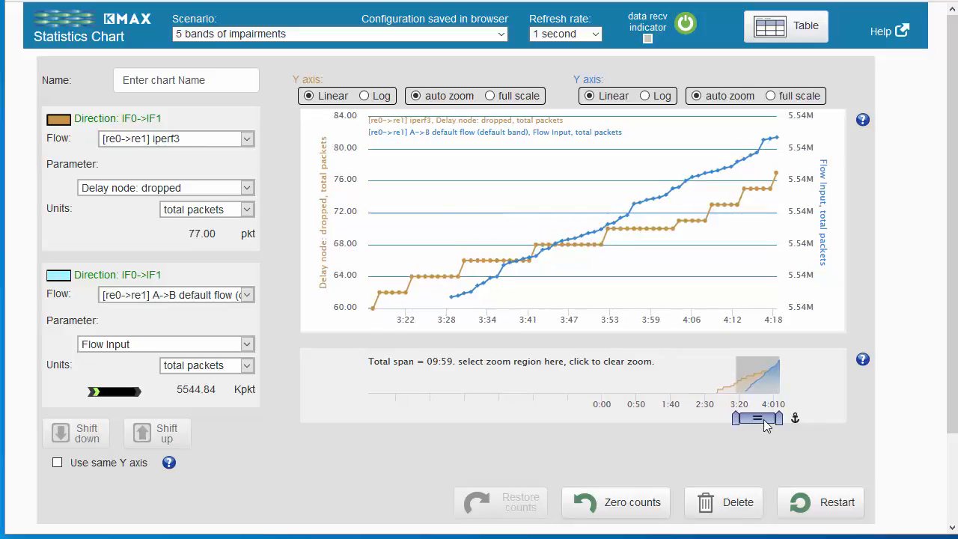
drag(718, 415, 774, 417)
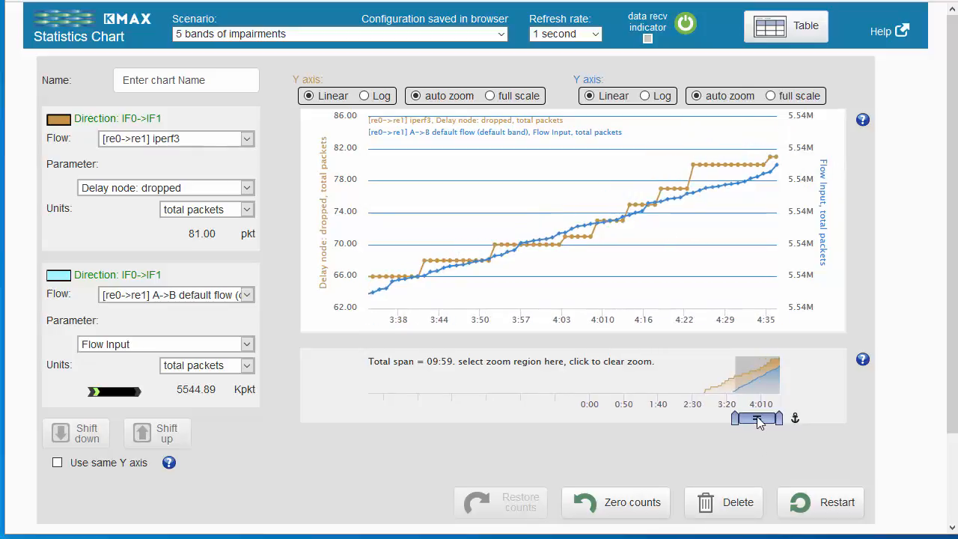
drag(757, 423, 743, 423)
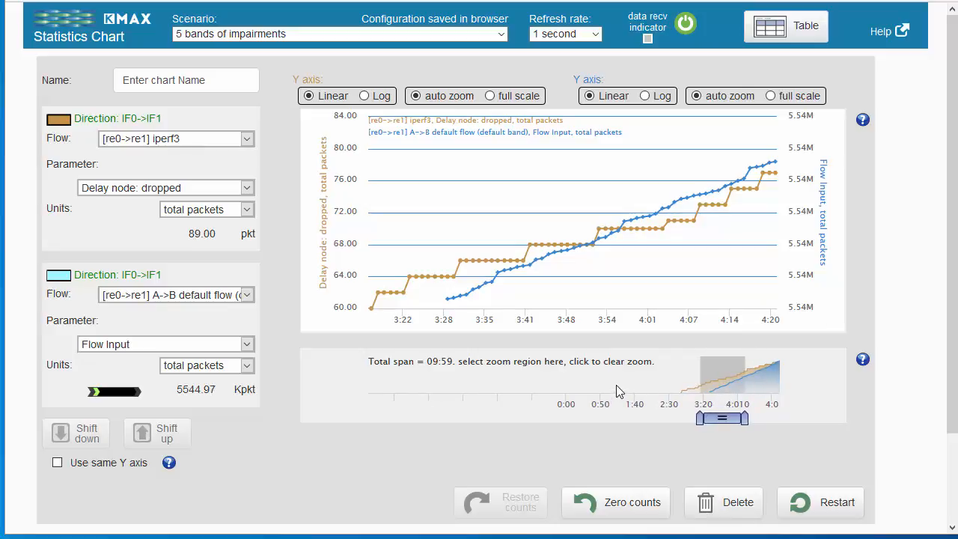
Zoom the chart on two different regions selected in the total-span overview, then clear the zoom
drag(616, 384, 680, 382)
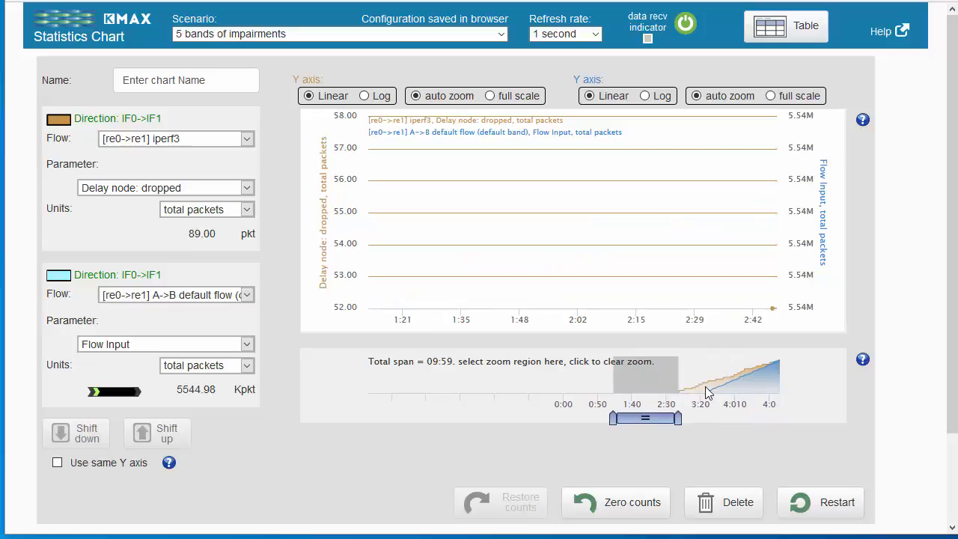
drag(705, 388, 727, 397)
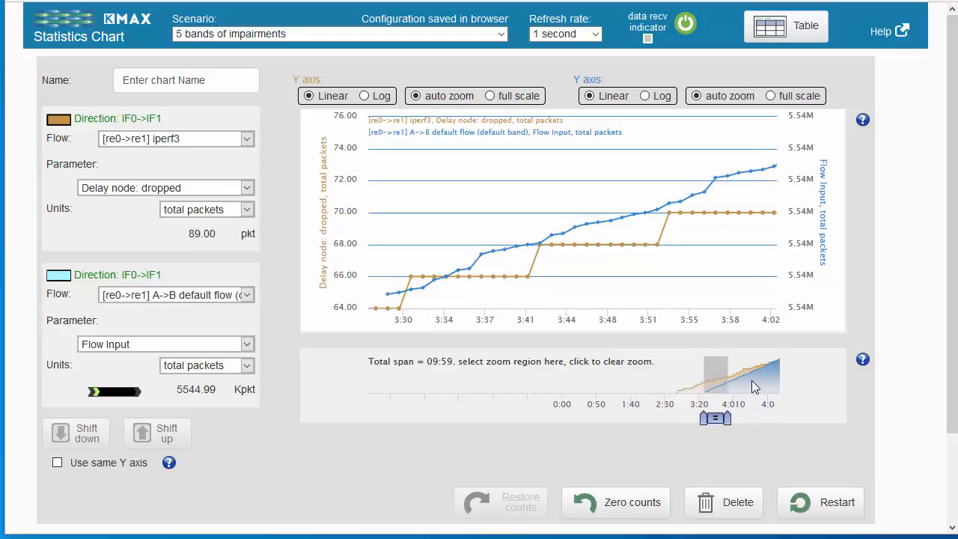
click(751, 380)
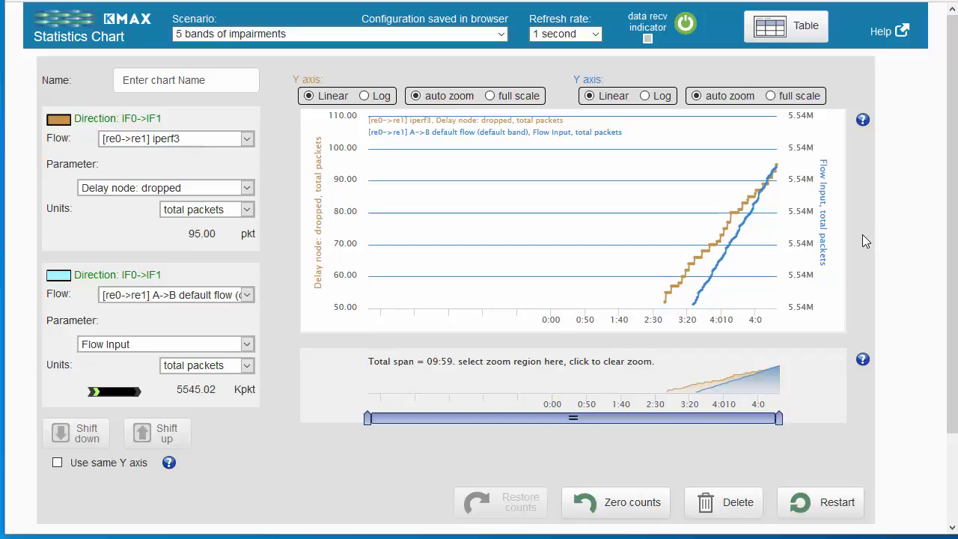
Try the Log scale on both Y axes and return both to Linear
click(644, 96)
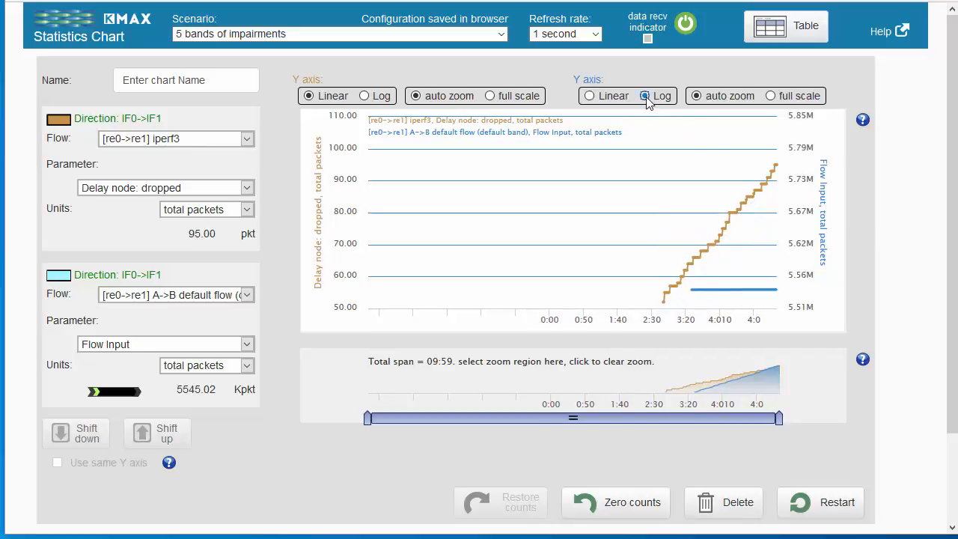
click(365, 96)
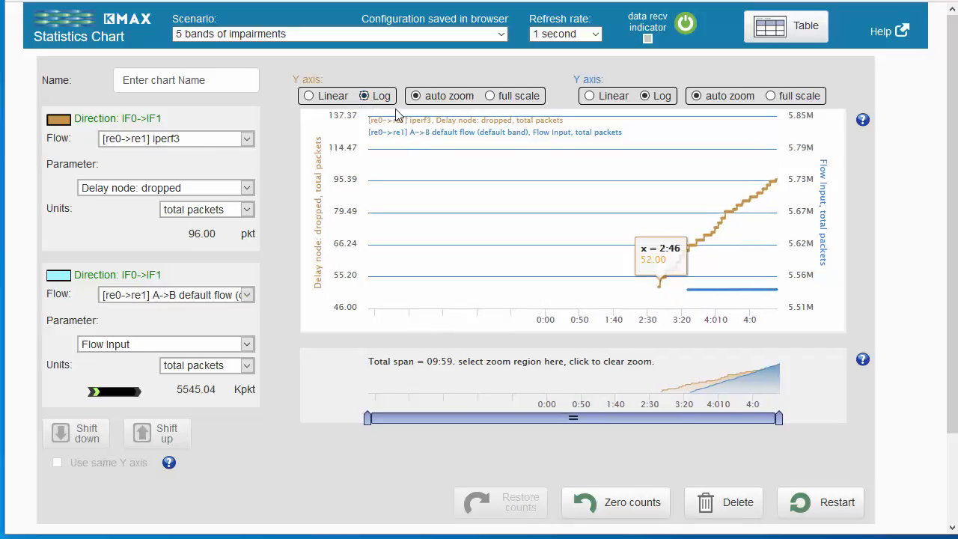
click(307, 97)
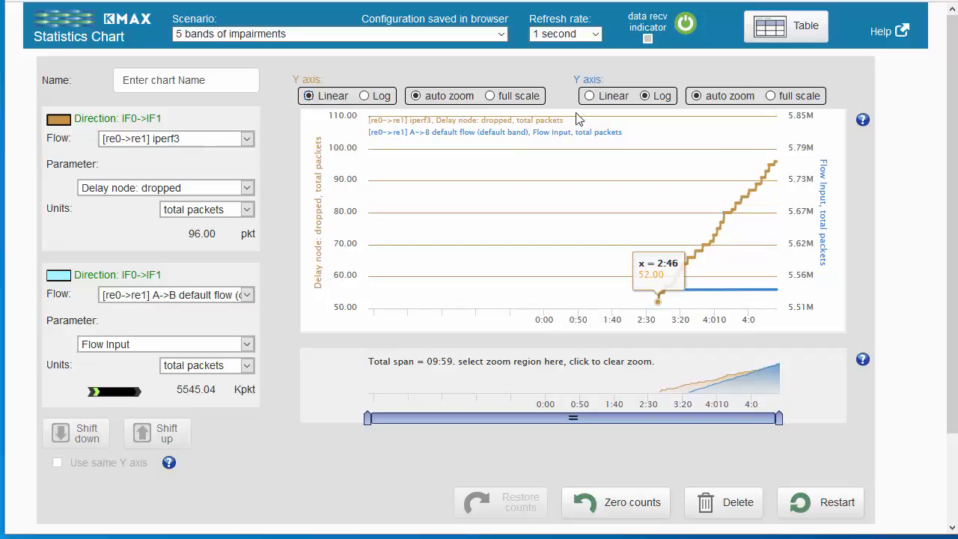
click(589, 95)
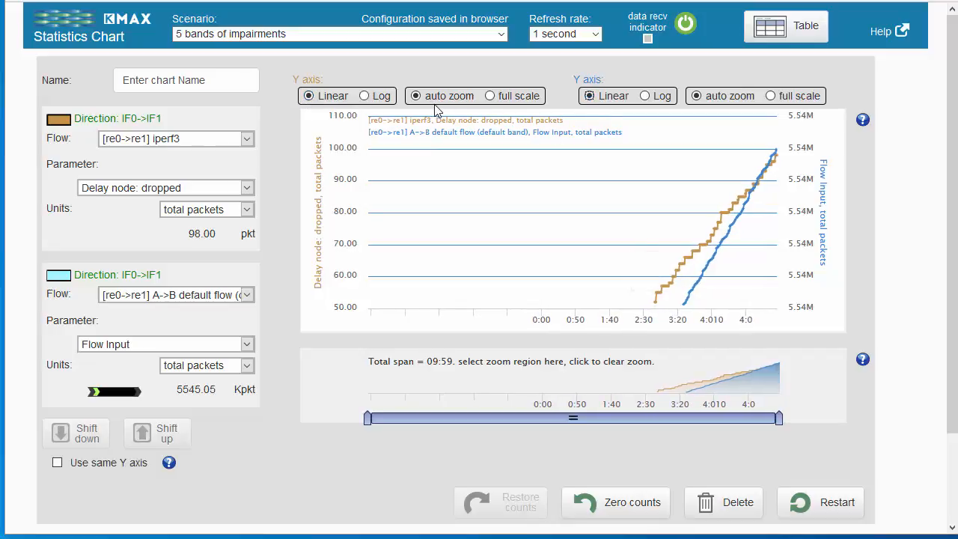
Try full scale on both Y axes and return both to auto zoom
click(490, 96)
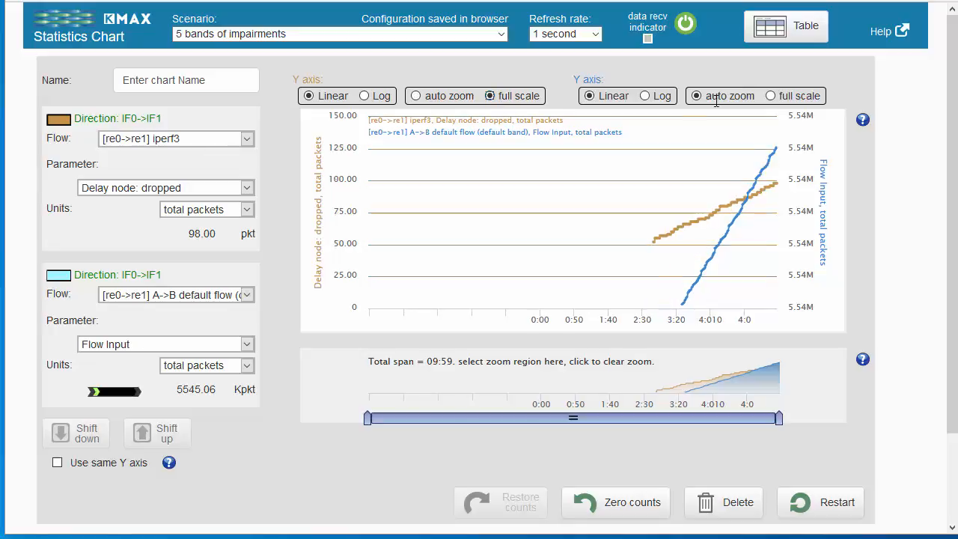
click(770, 96)
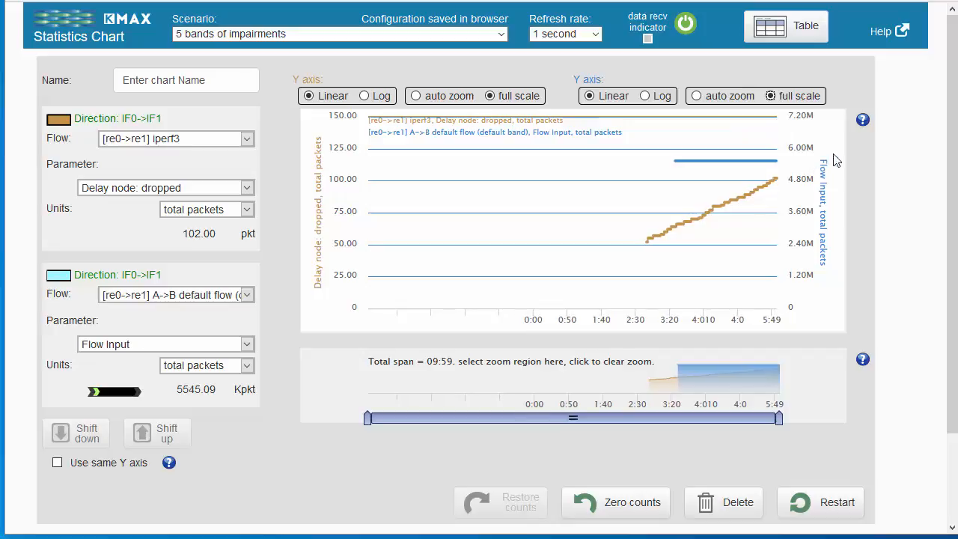
click(697, 101)
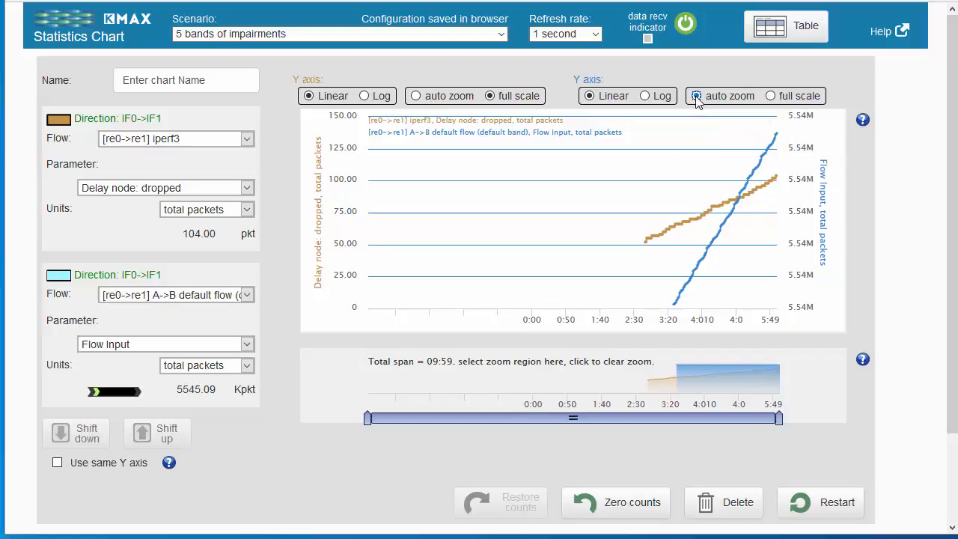
click(416, 98)
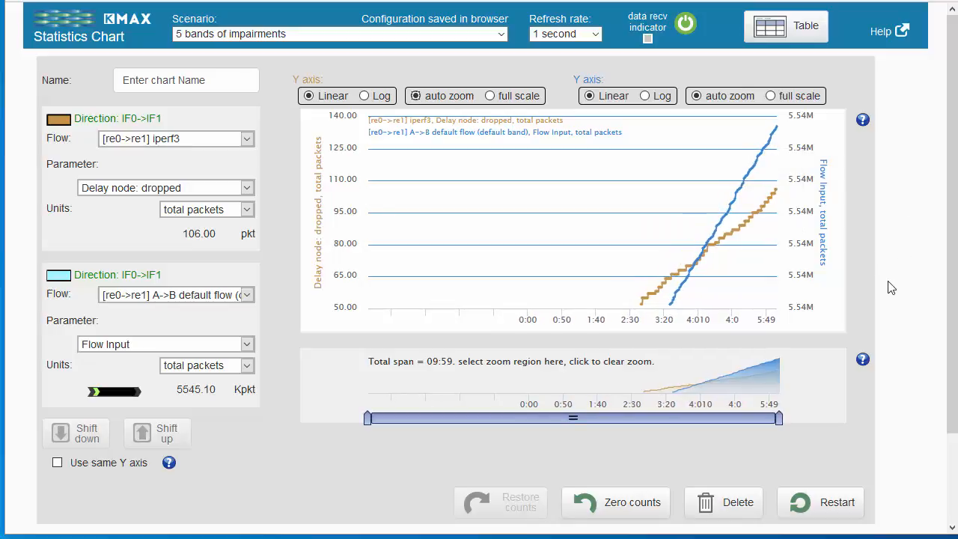
Zoom the chart to roughly the most recent half of the total span and briefly try one shared Y axis for both series
drag(368, 418, 569, 425)
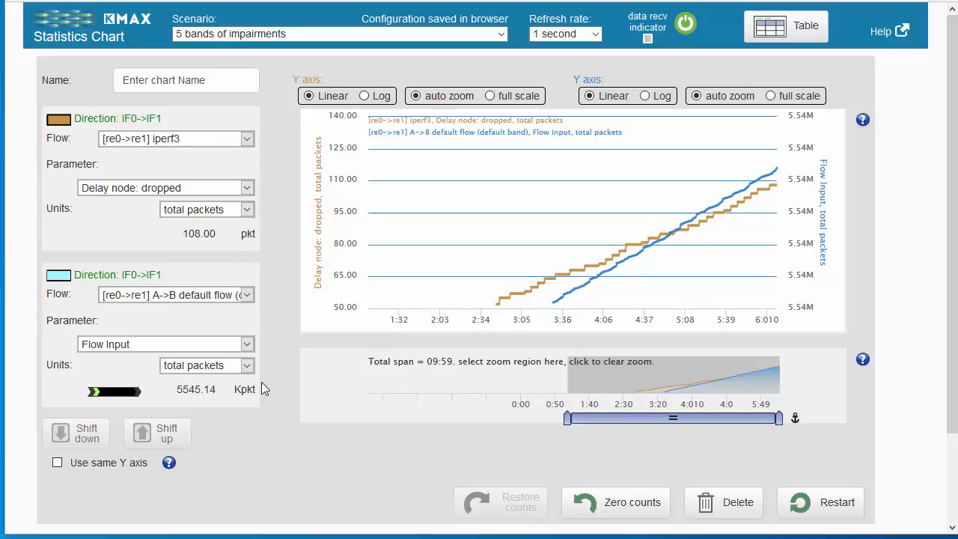
click(58, 463)
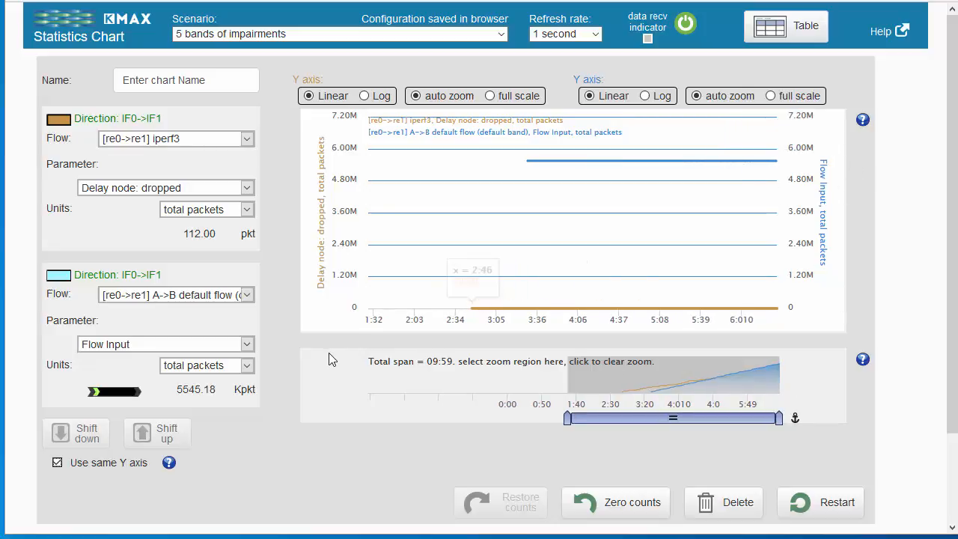
click(57, 462)
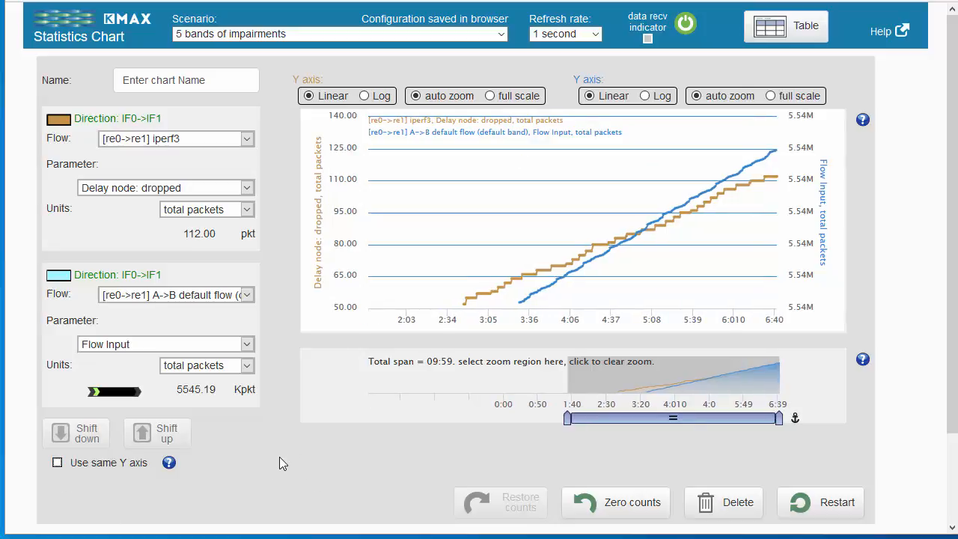
Keep total packets as the second series' units, and try zeroing the chart counts twice before restoring them
click(252, 362)
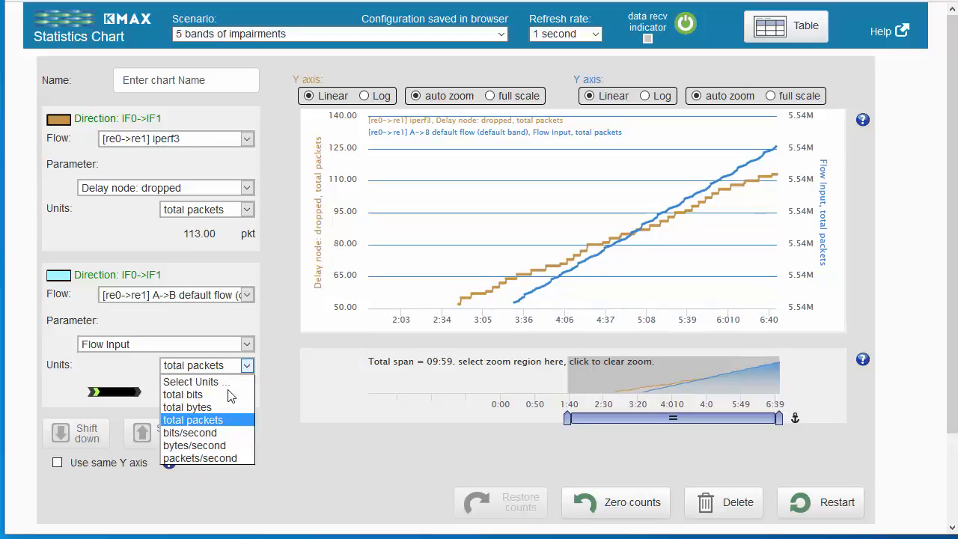
click(218, 420)
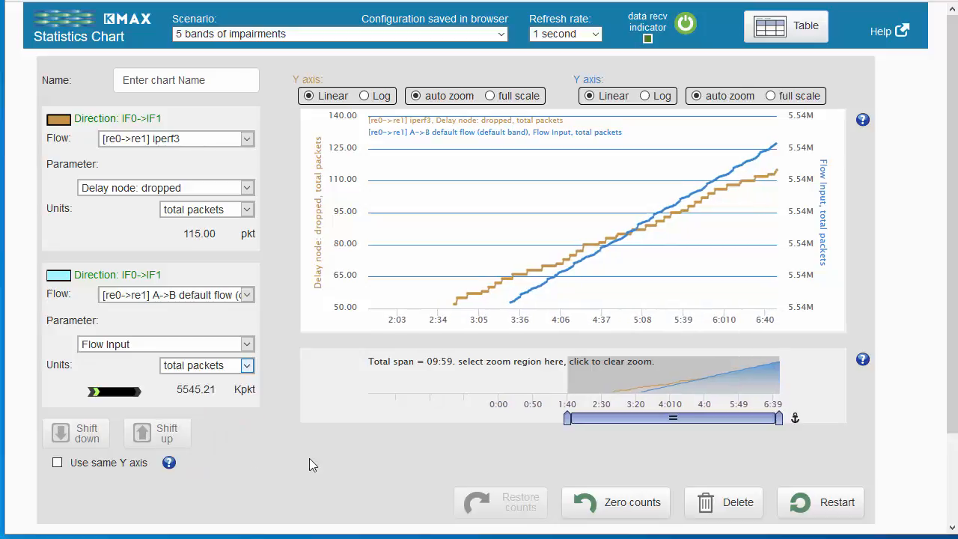
click(621, 506)
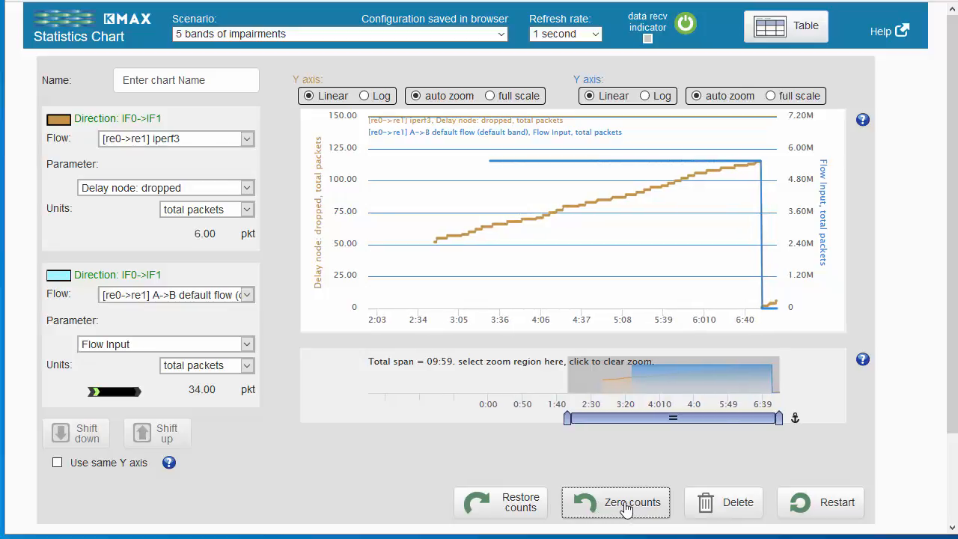
click(627, 508)
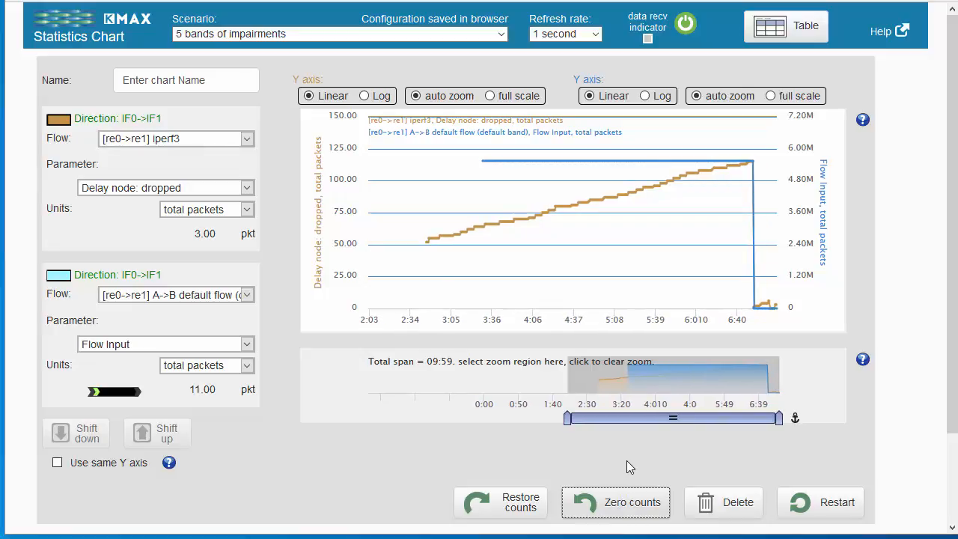
click(488, 509)
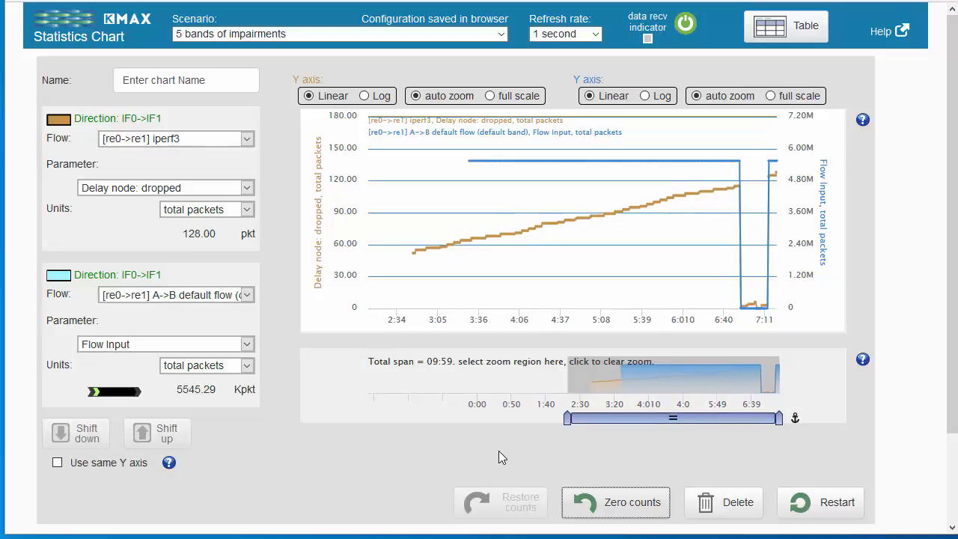
Name the chart "Delay stats"
mouse_move(408, 232)
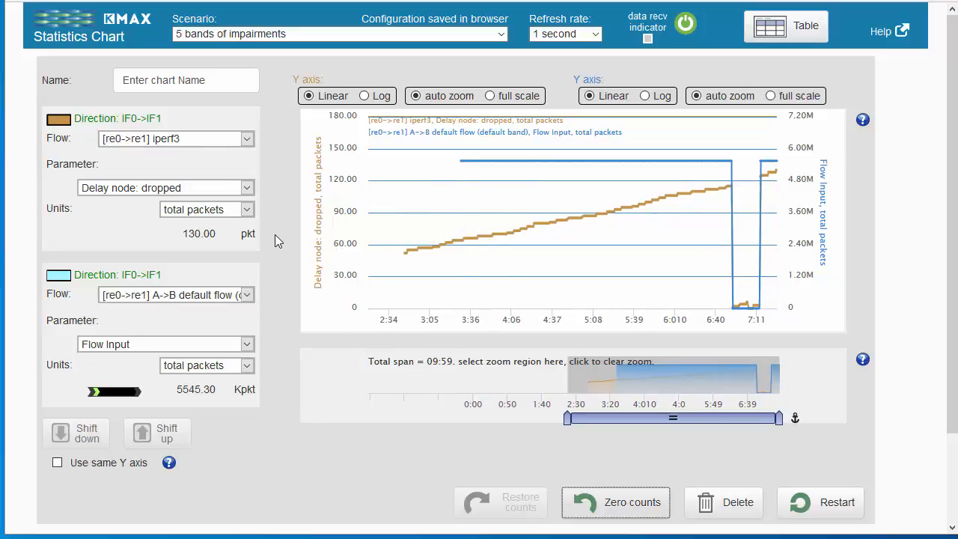
click(240, 80)
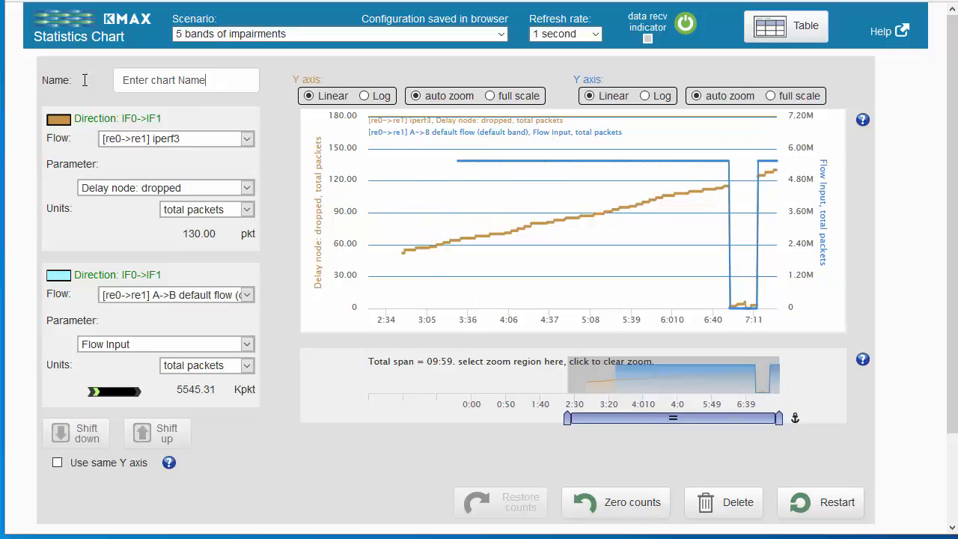
triple_click(194, 77)
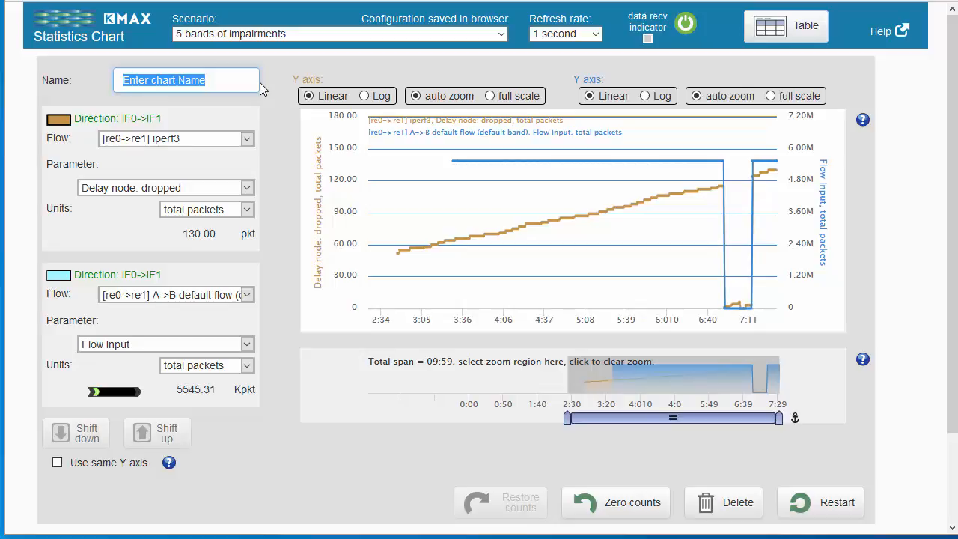
text(Delay stat)
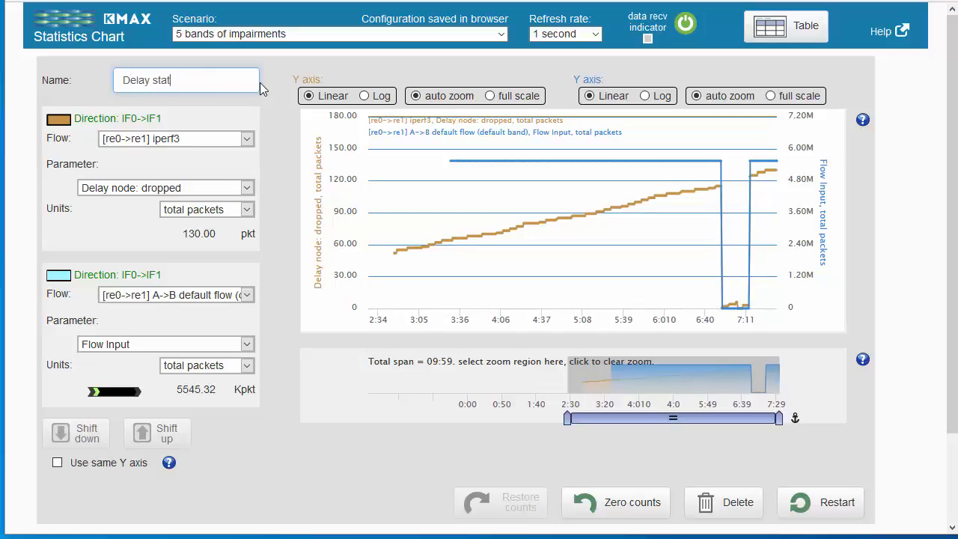
text(s)
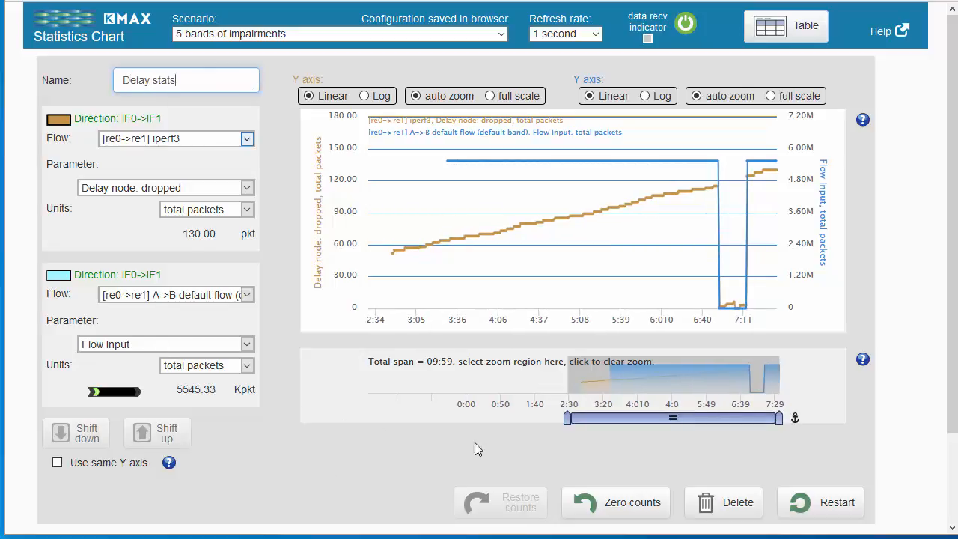
scroll(344, 438, down, 3)
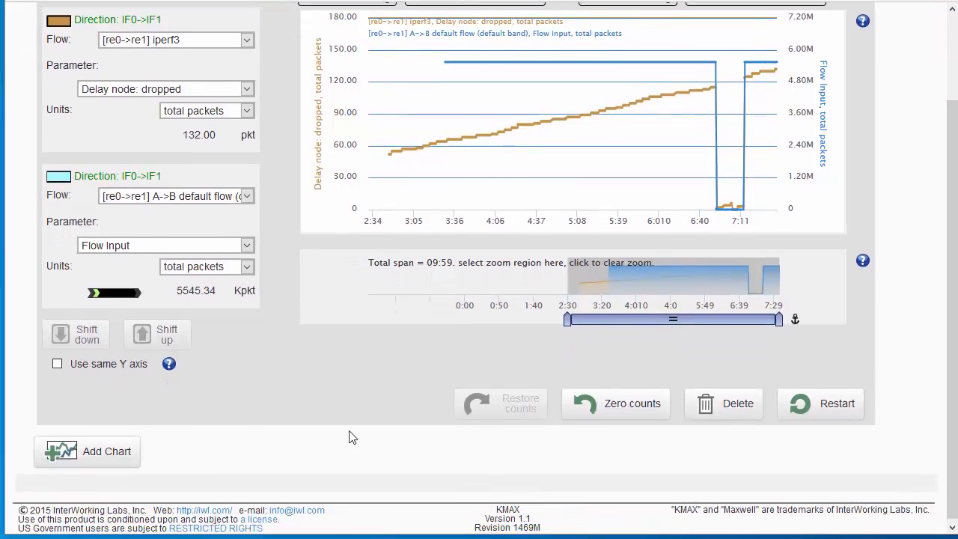
Add a new chart and set its first series to re0, I/F receiveData, in packets/second
click(105, 449)
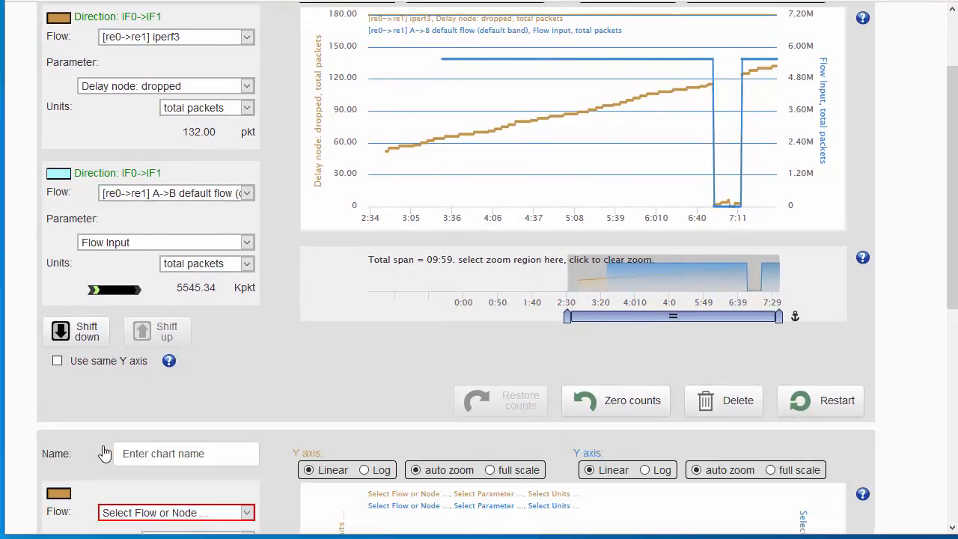
scroll(116, 449, down, 5)
scroll(116, 449, down, 2)
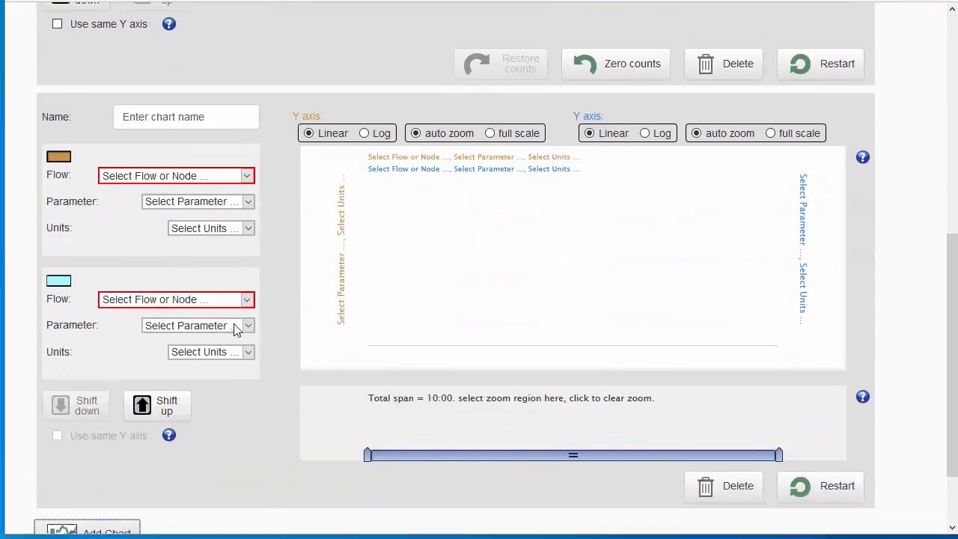
click(250, 173)
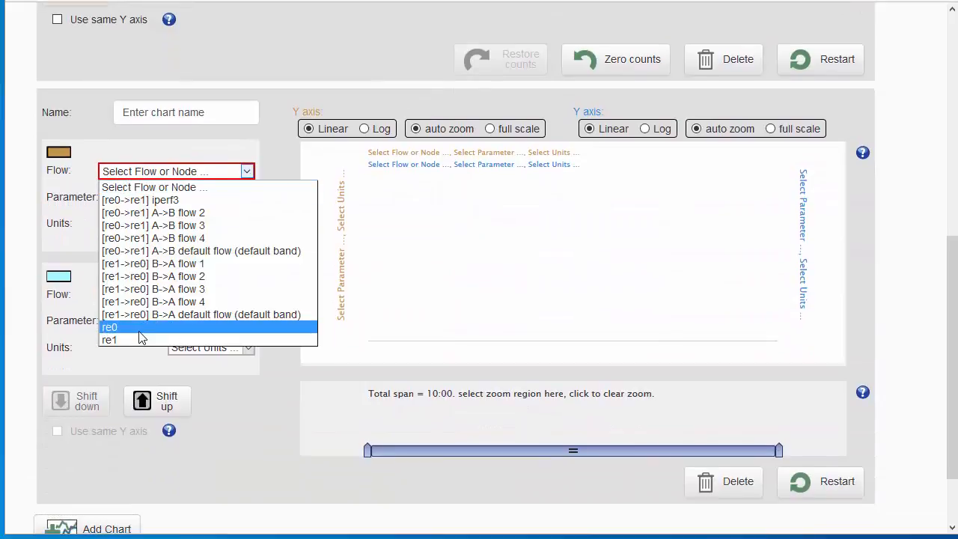
click(147, 329)
click(246, 199)
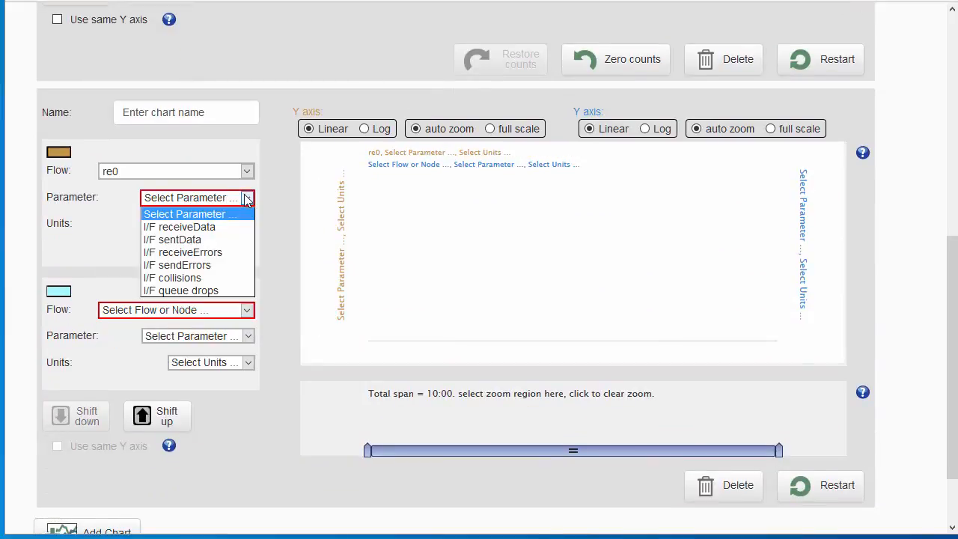
click(210, 228)
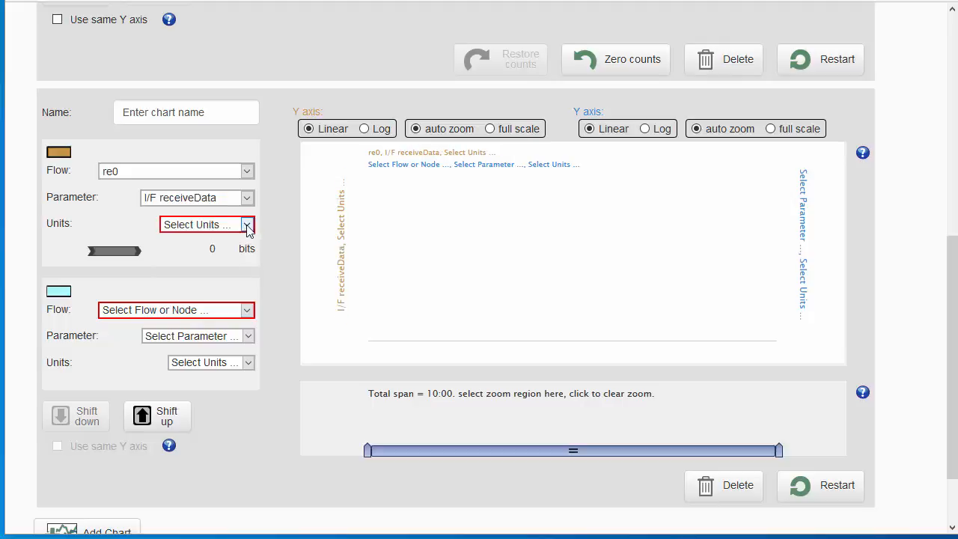
click(247, 224)
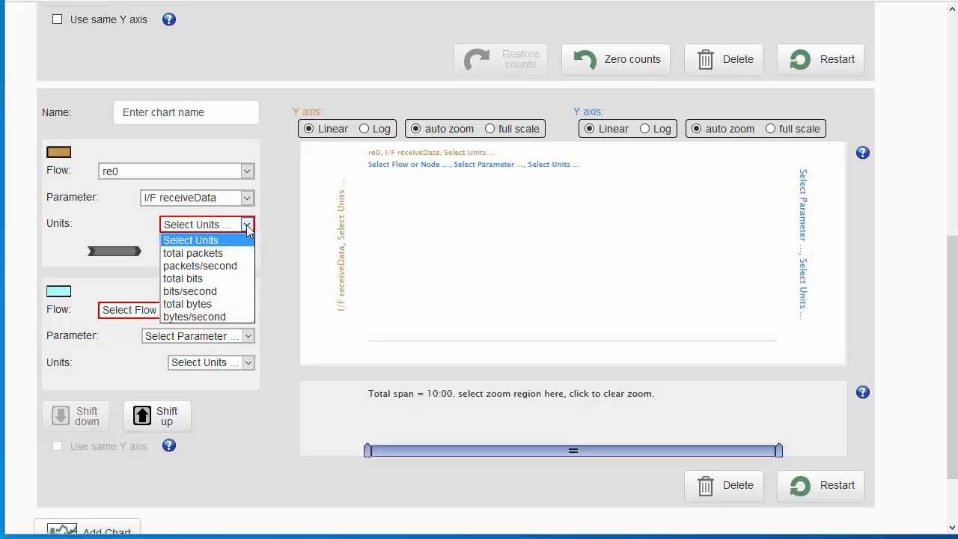
click(220, 265)
Set the new chart's second series to re1, I/F sentData, in total bits
click(248, 308)
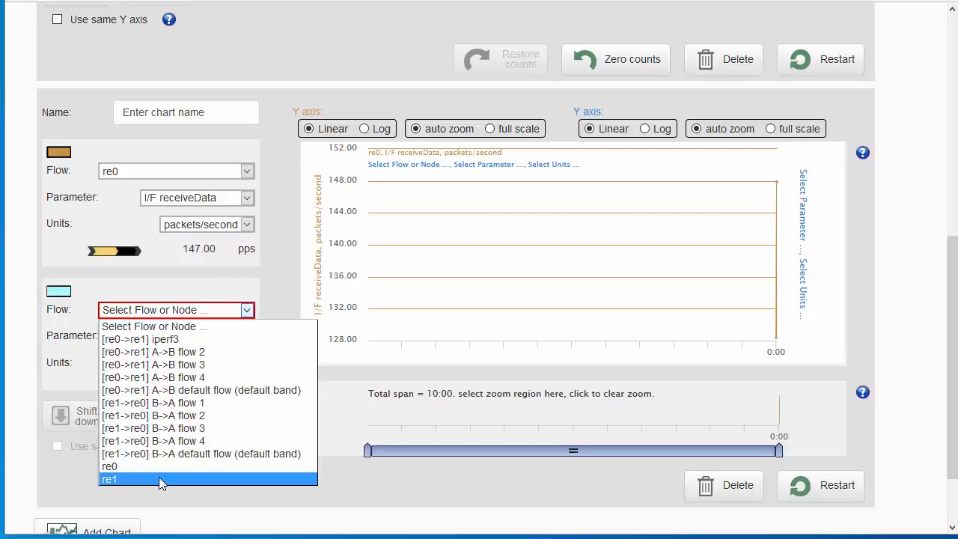
click(159, 479)
click(247, 337)
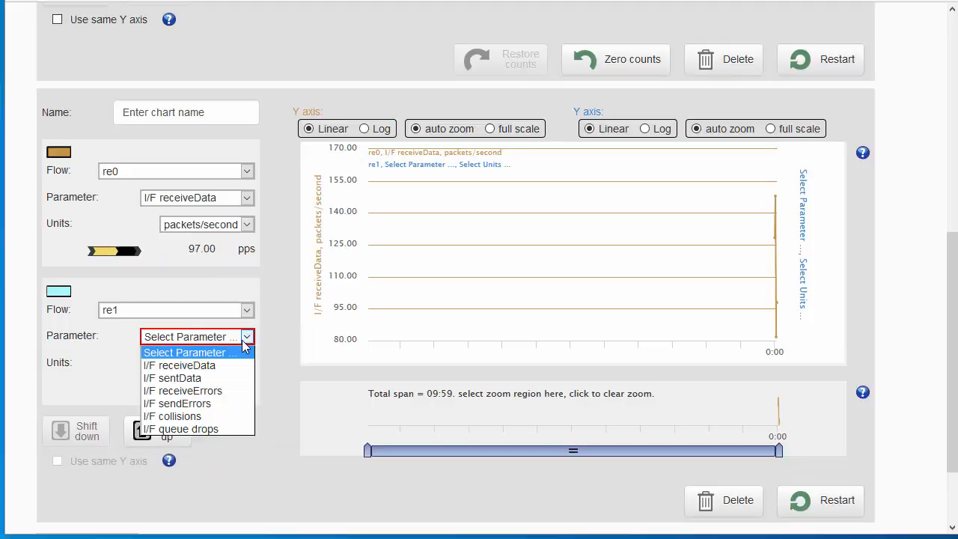
click(214, 378)
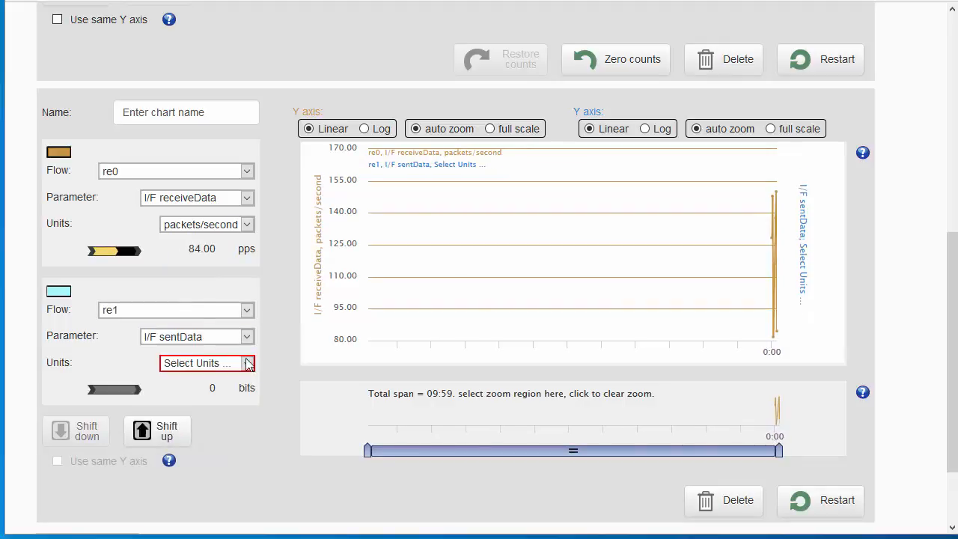
click(246, 363)
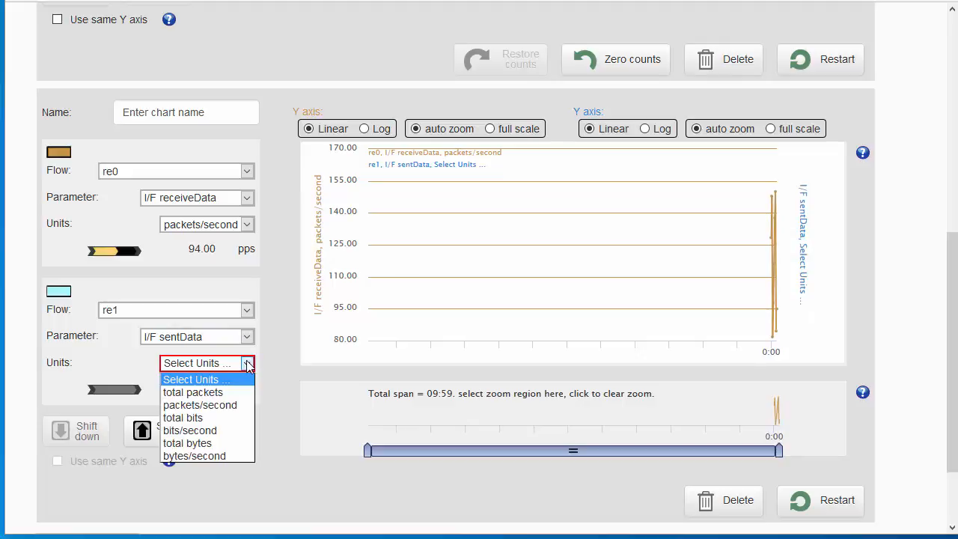
click(218, 418)
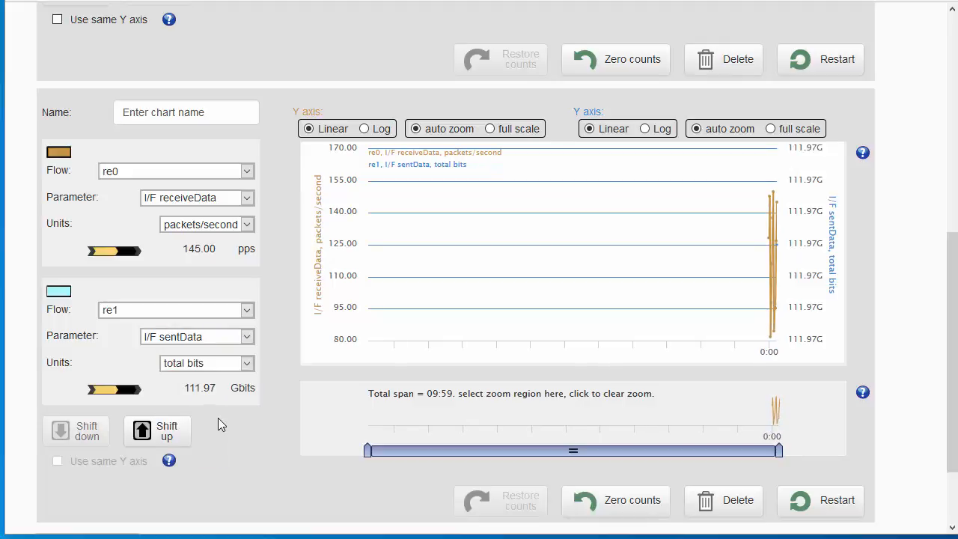
Try [re0->re1] A->B flow 3 as the second series' flow and inspect the alert marker beside it
click(247, 310)
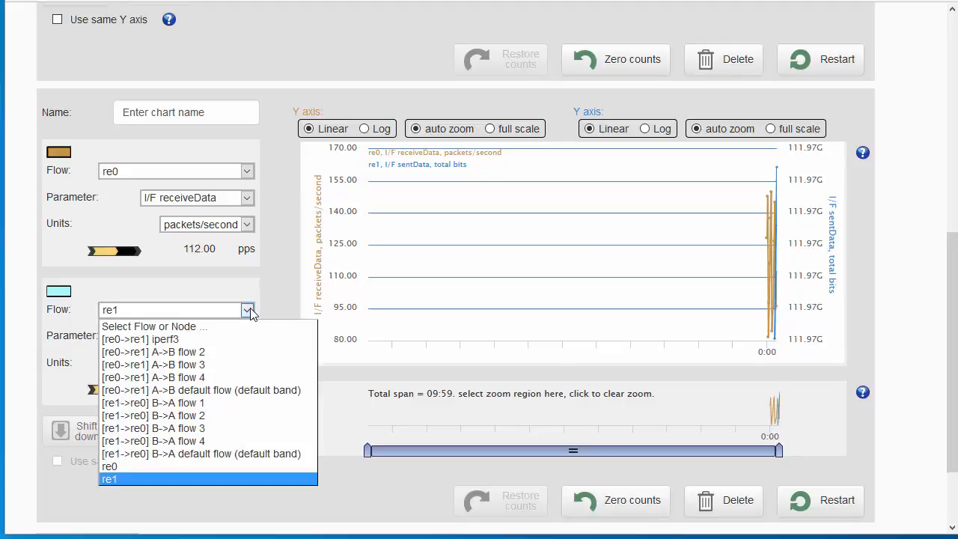
click(188, 366)
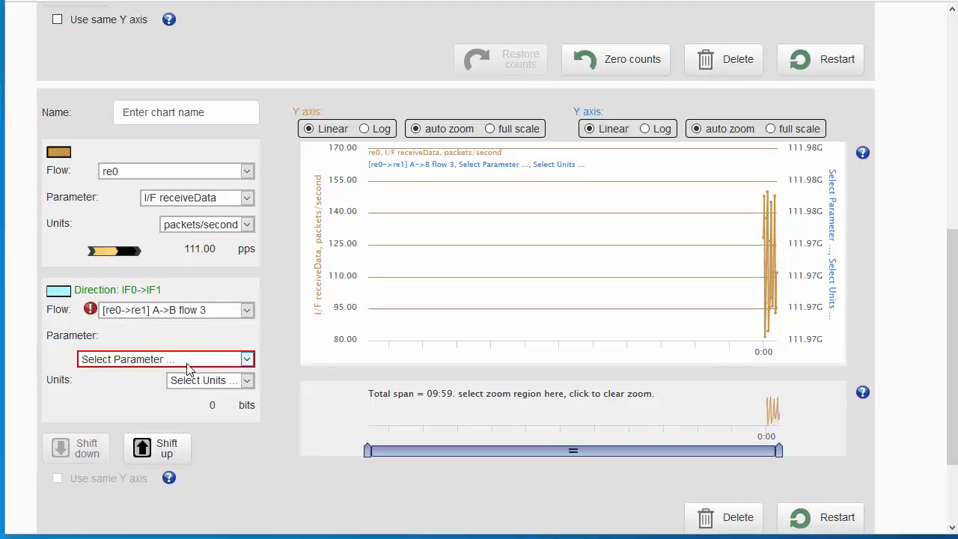
mouse_move(89, 310)
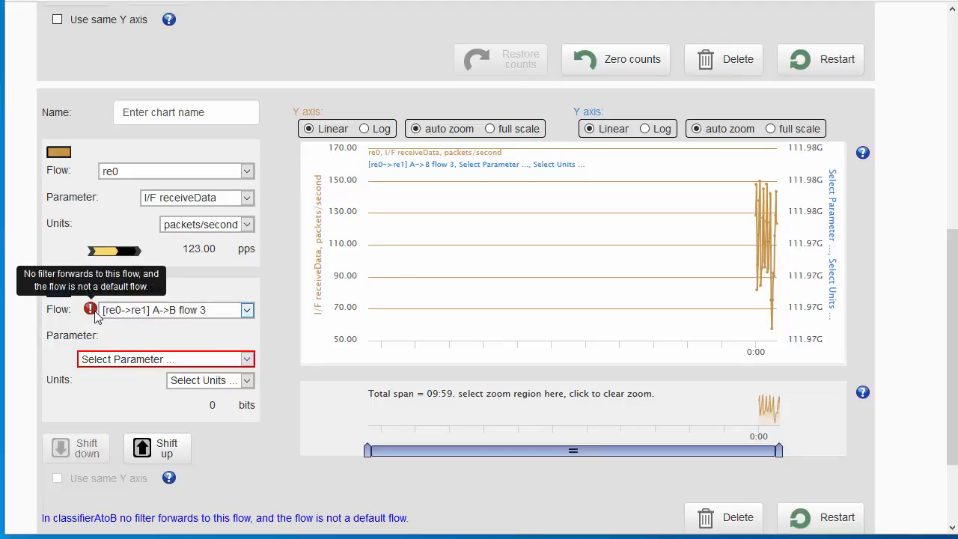
Return the second series to re1 with parameter I/F sentData and units total bits
click(247, 309)
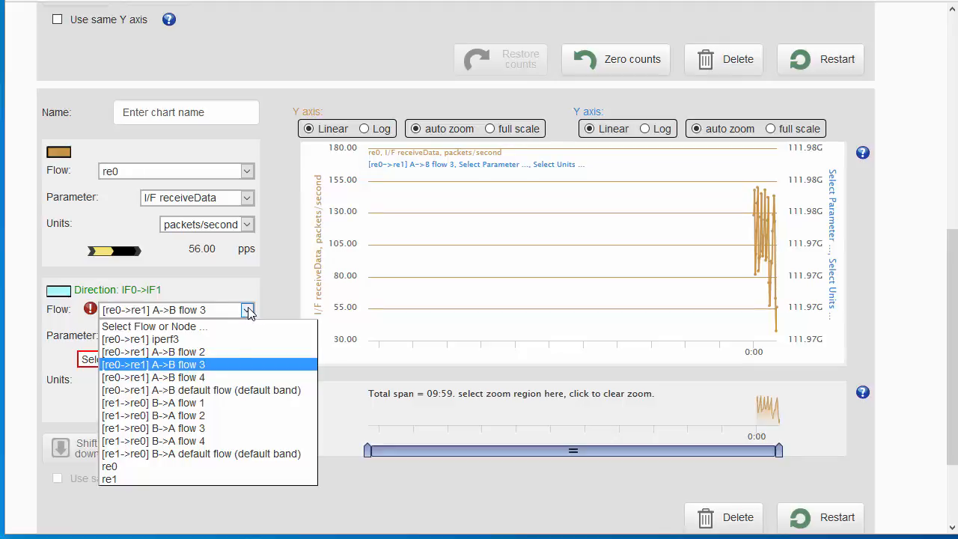
click(154, 478)
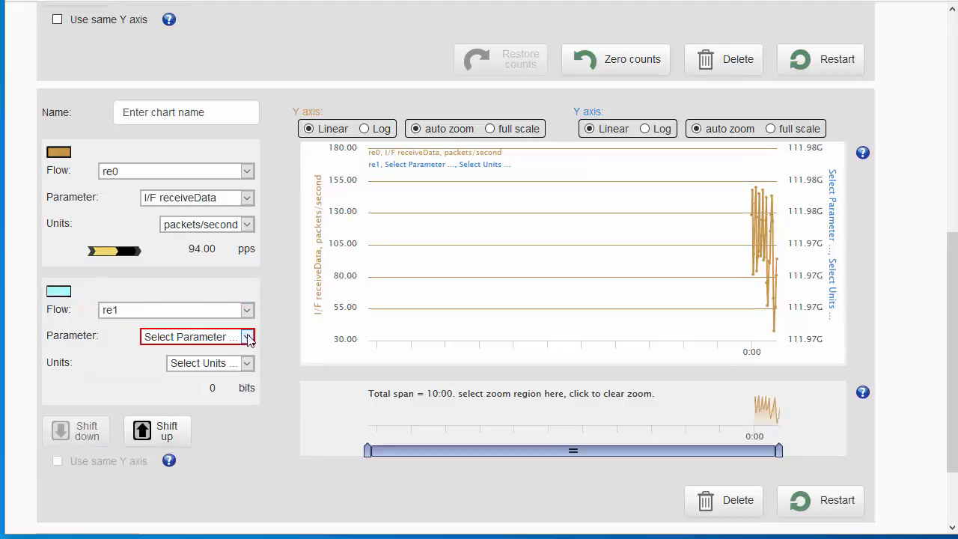
click(246, 337)
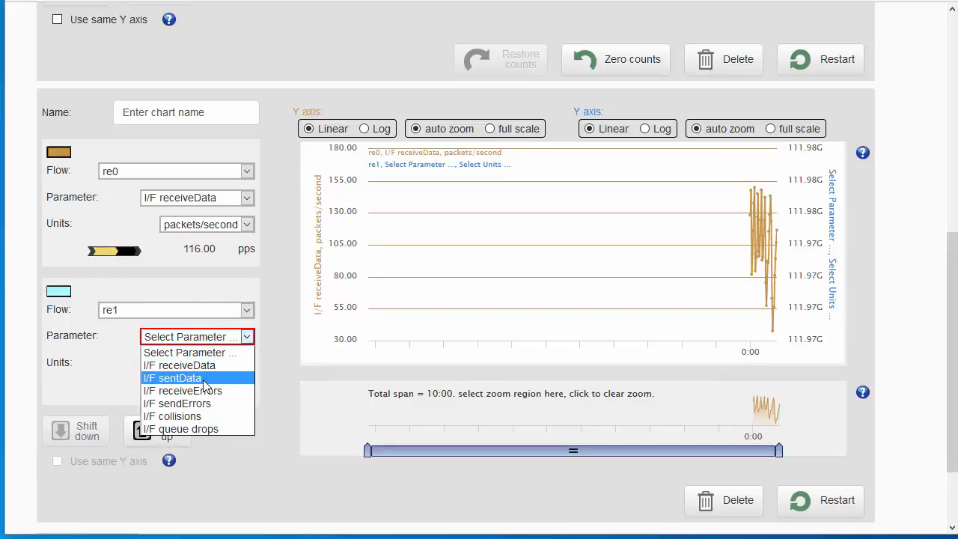
click(200, 378)
click(247, 363)
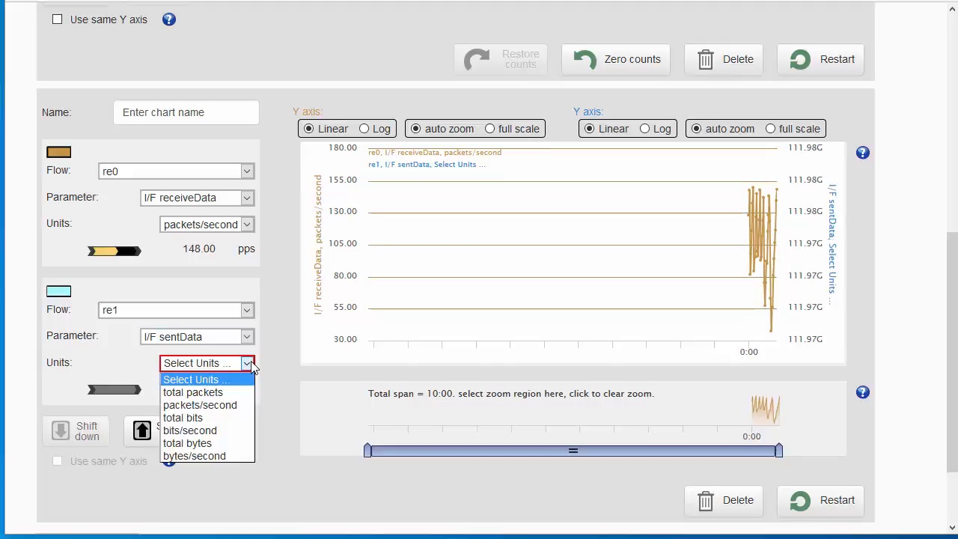
click(210, 419)
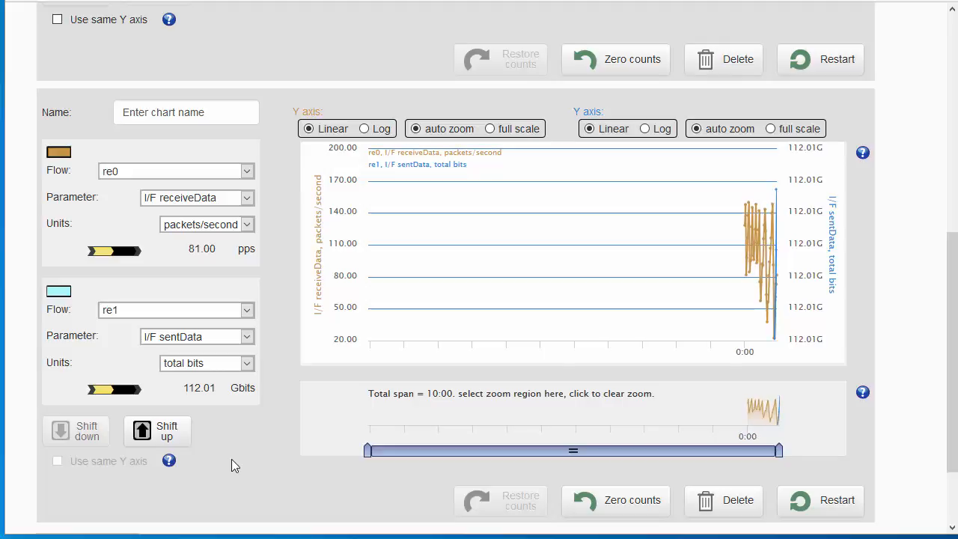
Name the new chart "Interface graph" and move it above the Delay stats chart
drag(211, 113, 81, 111)
text(i)
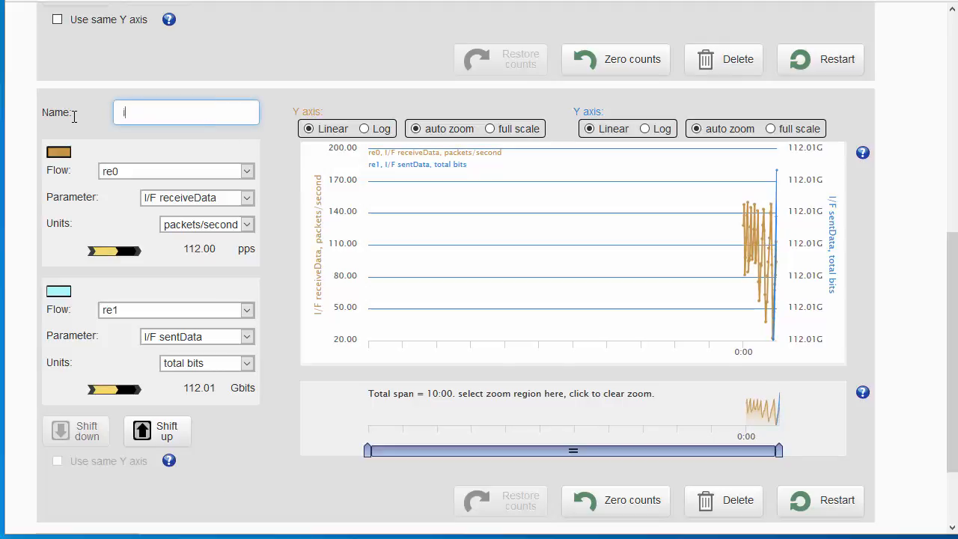
text(tnerfac)
key(BackSpace)
key(BackSpace)
key(BackSpace)
key(BackSpace)
key(BackSpace)
key(BackSpace)
key(BackSpace)
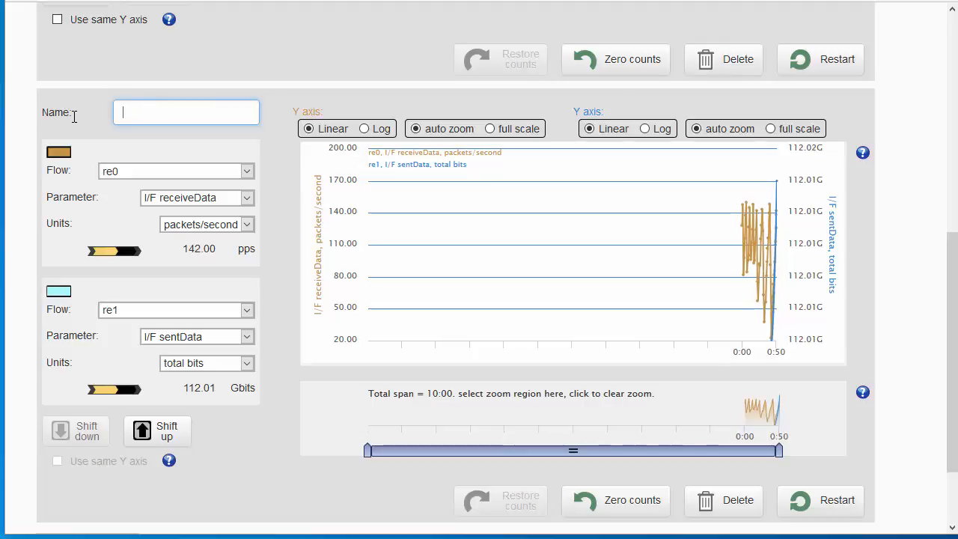
text(Interface )
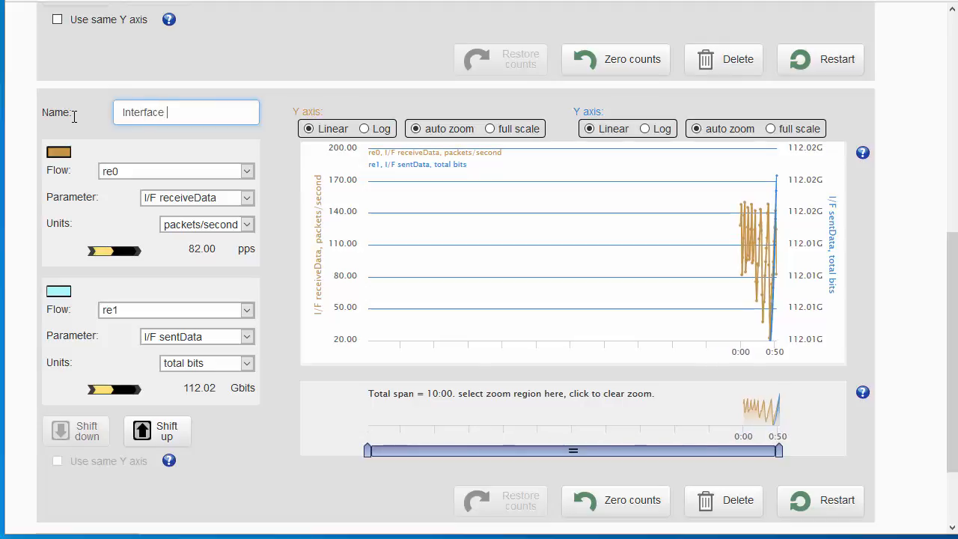
text(graph)
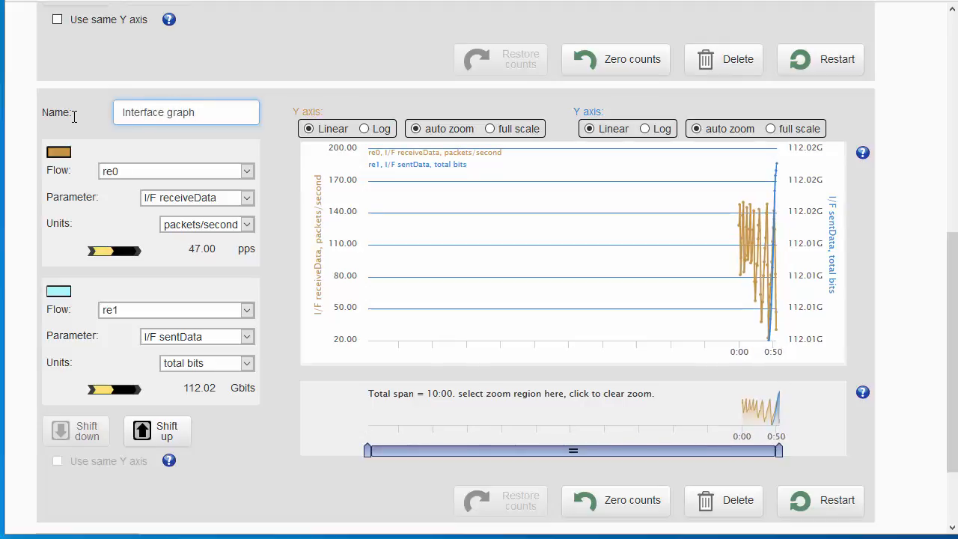
click(164, 433)
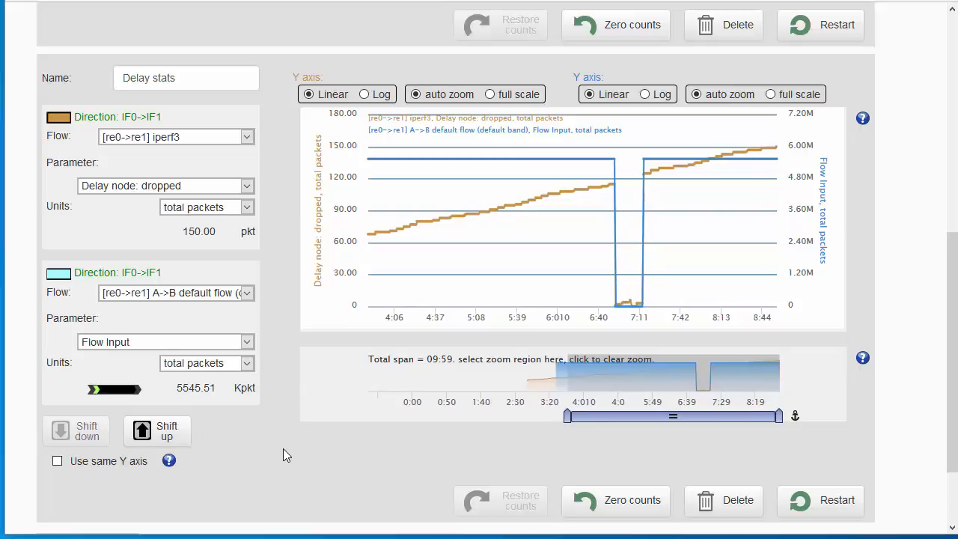
Delete the Delay stats chart and restart the Interface graph chart
click(724, 503)
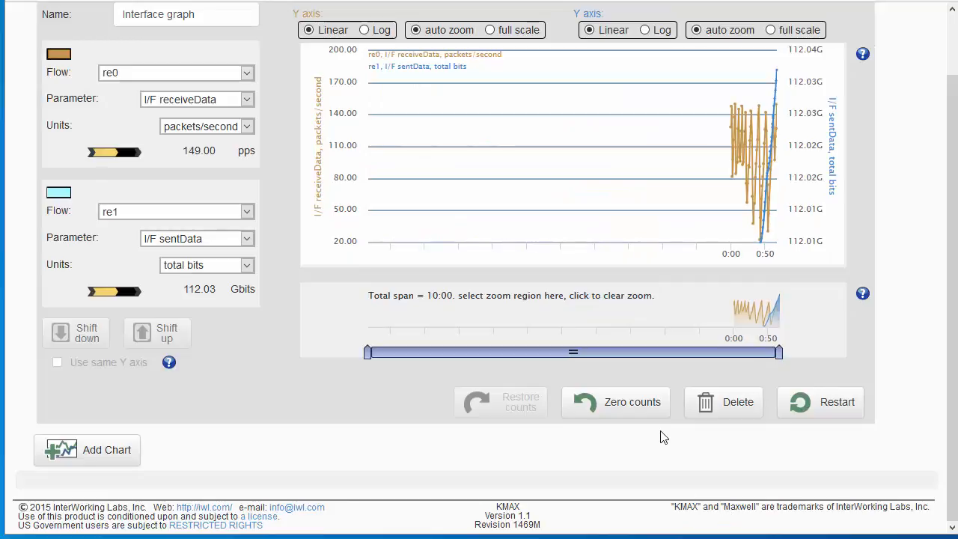
scroll(614, 352, up, 1)
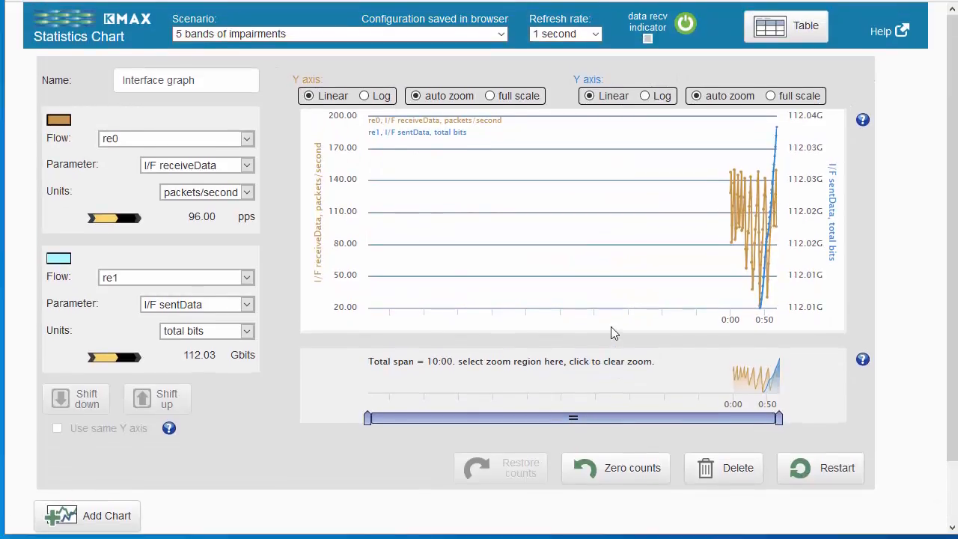
click(823, 472)
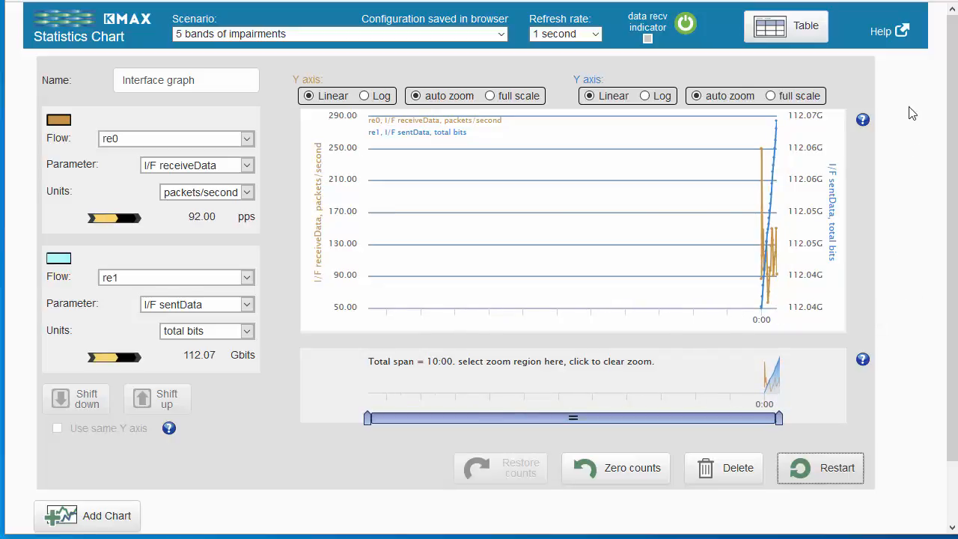
Switch to the statistics tables and name the table "Delay test"
click(779, 30)
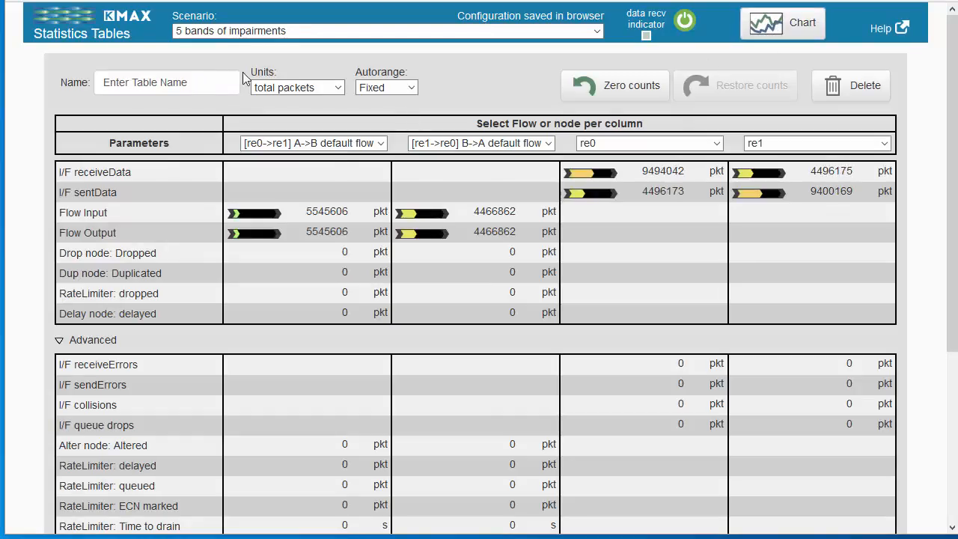
drag(210, 79, 35, 95)
text(DE)
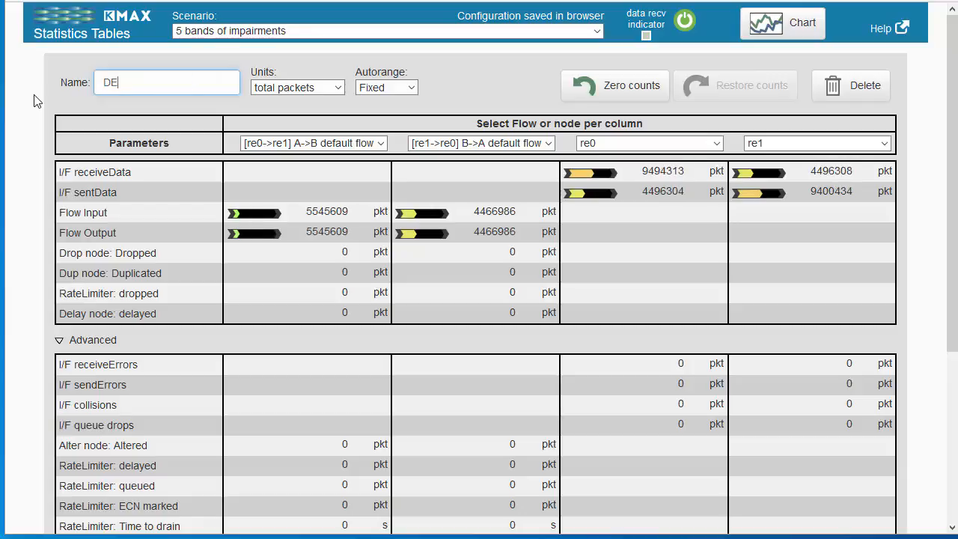
text(lay test)
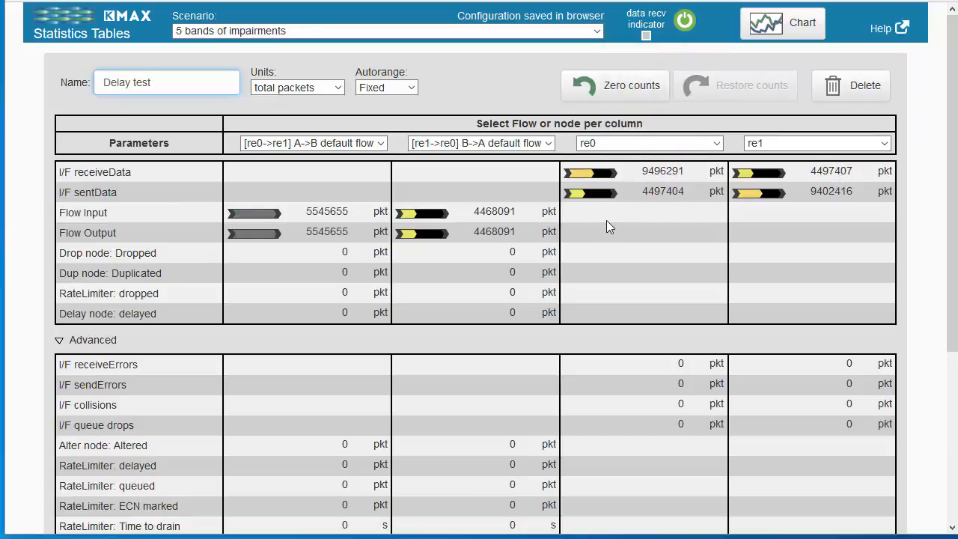
Examine the activity indicators, the first column's available flows, and the table's basic and advanced parameter rows
mouse_move(582, 173)
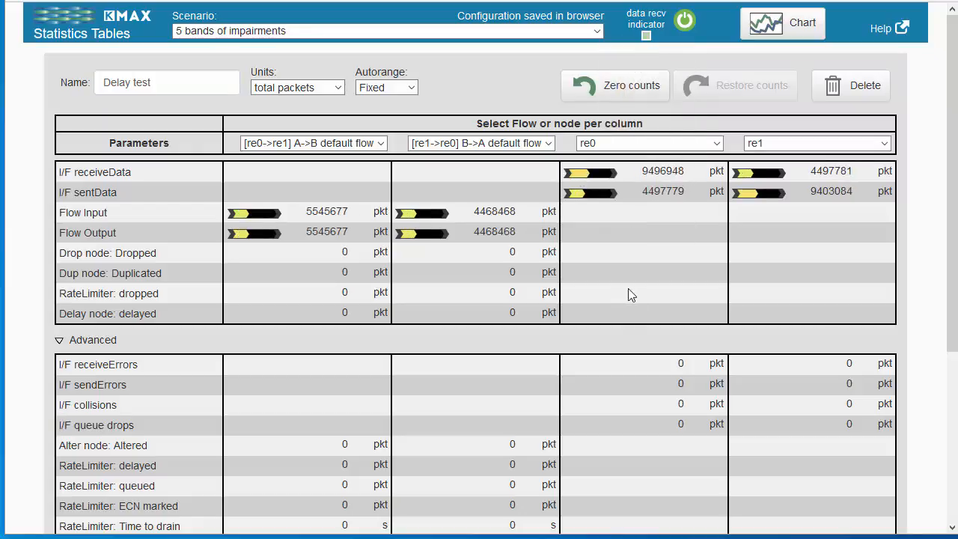
click(381, 143)
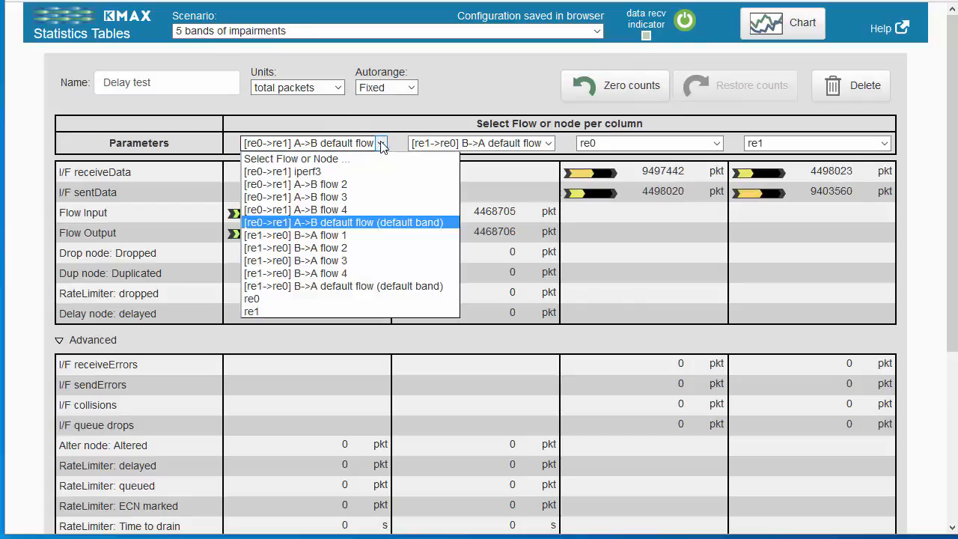
click(383, 105)
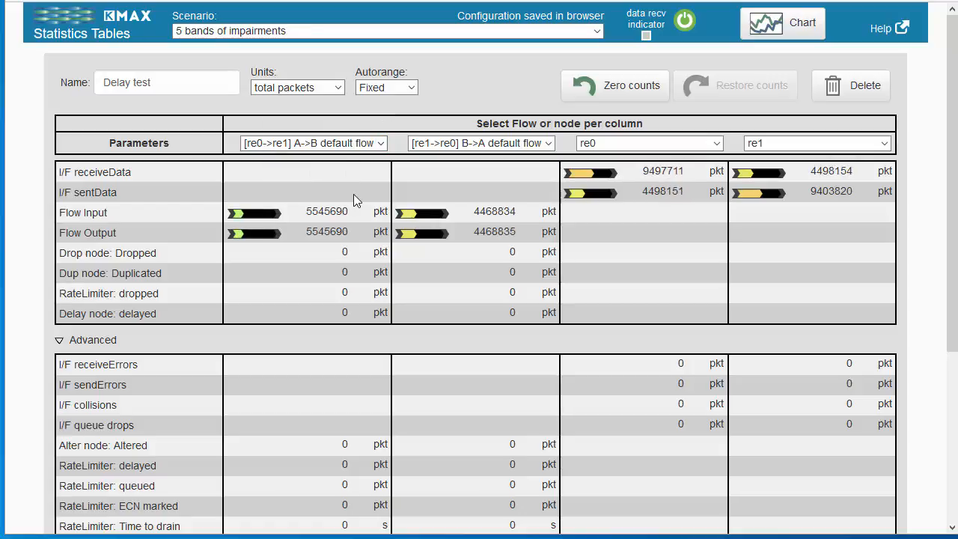
scroll(380, 205, down, 3)
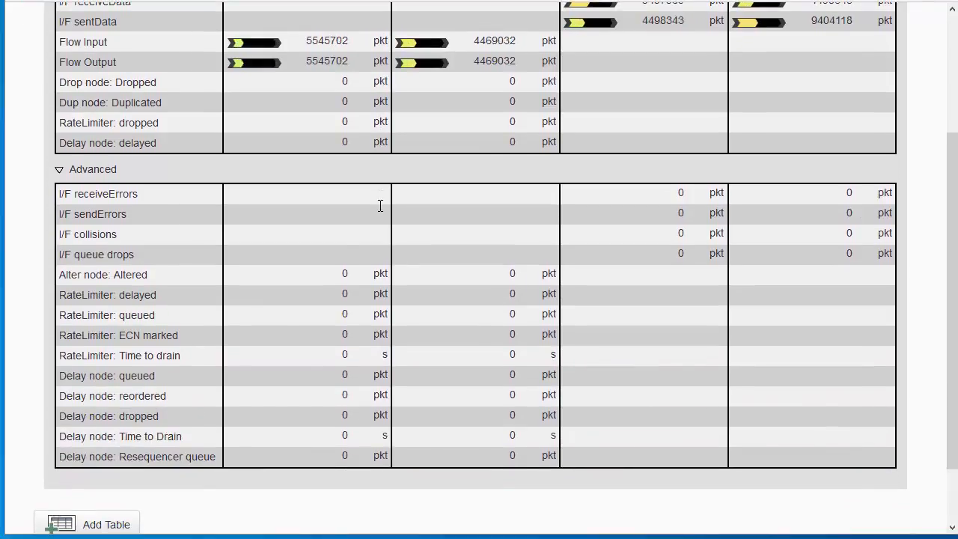
scroll(381, 205, down, 2)
scroll(379, 213, up, 3)
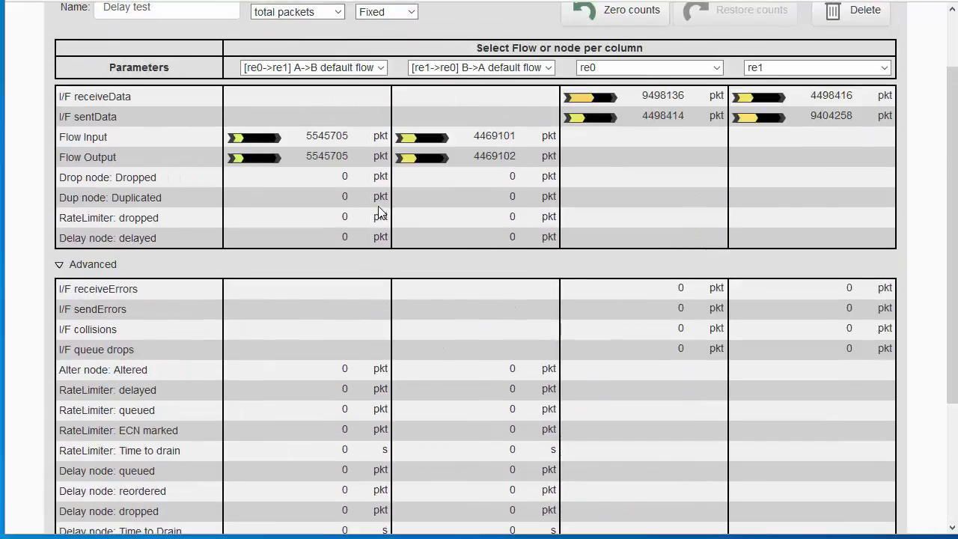
Assign the [re0->re1] iperf3 flow to the Delay test table's first column and set the table's units to bits/second
click(382, 67)
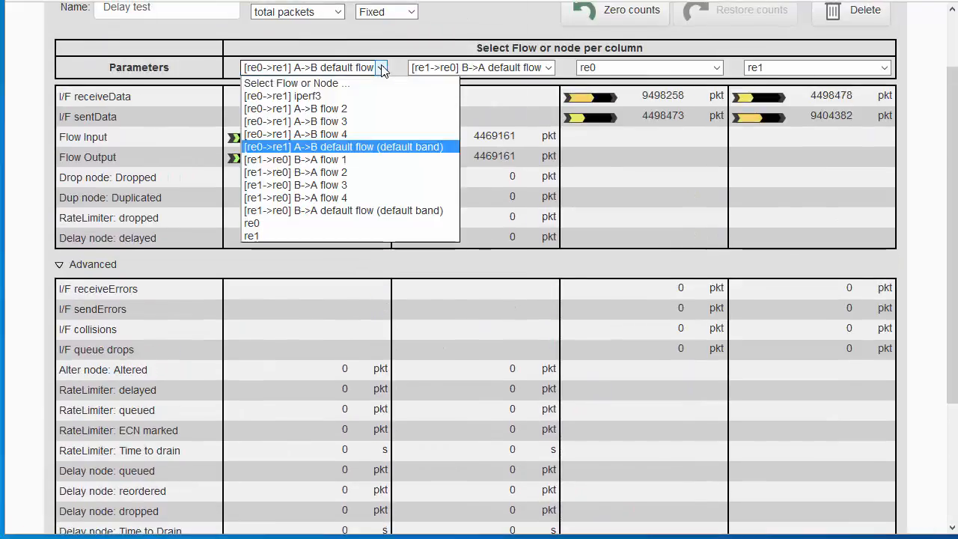
click(297, 95)
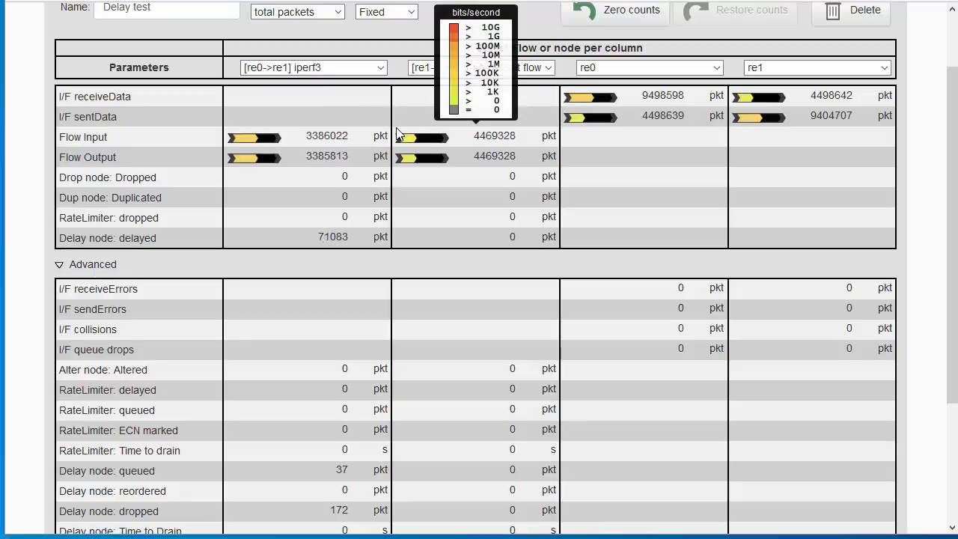
scroll(399, 133, down, 2)
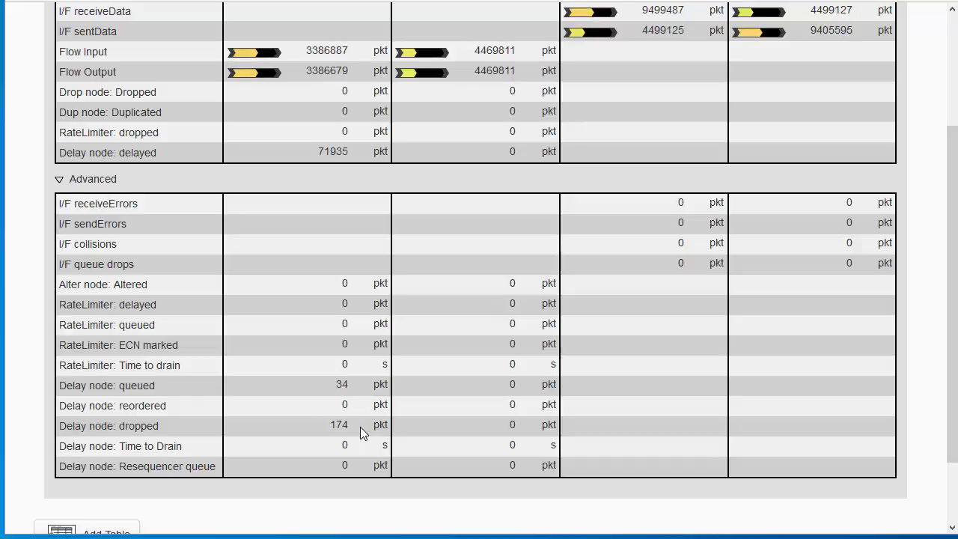
scroll(360, 426, up, 2)
scroll(360, 426, up, 1)
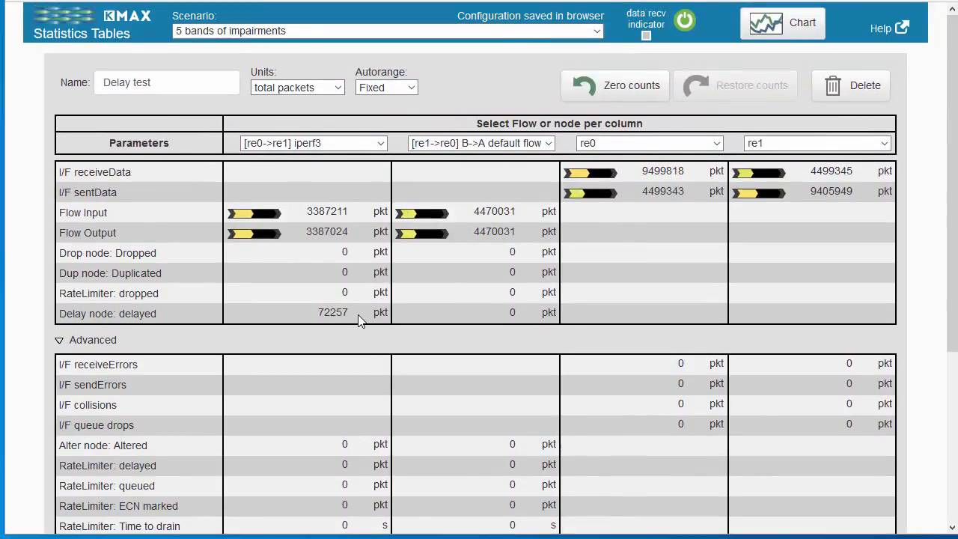
click(339, 88)
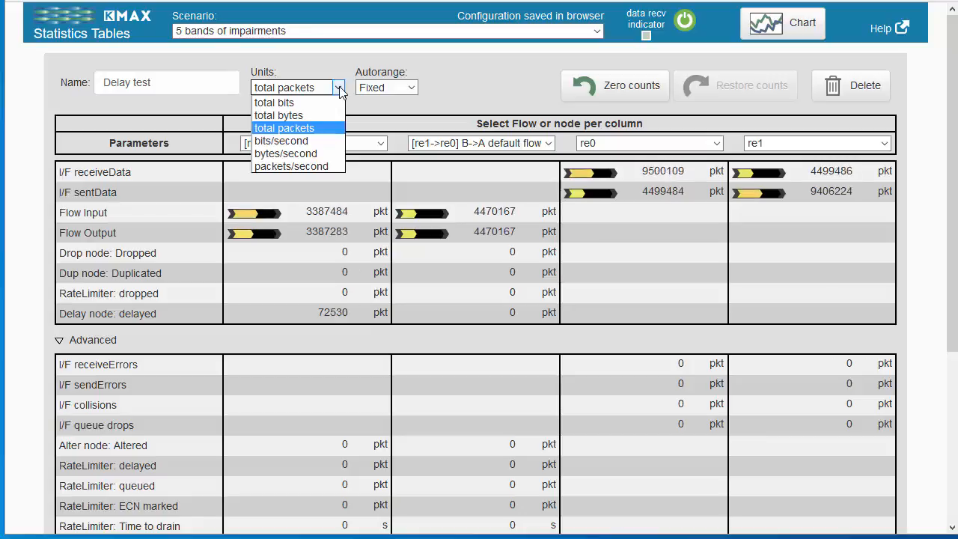
click(303, 140)
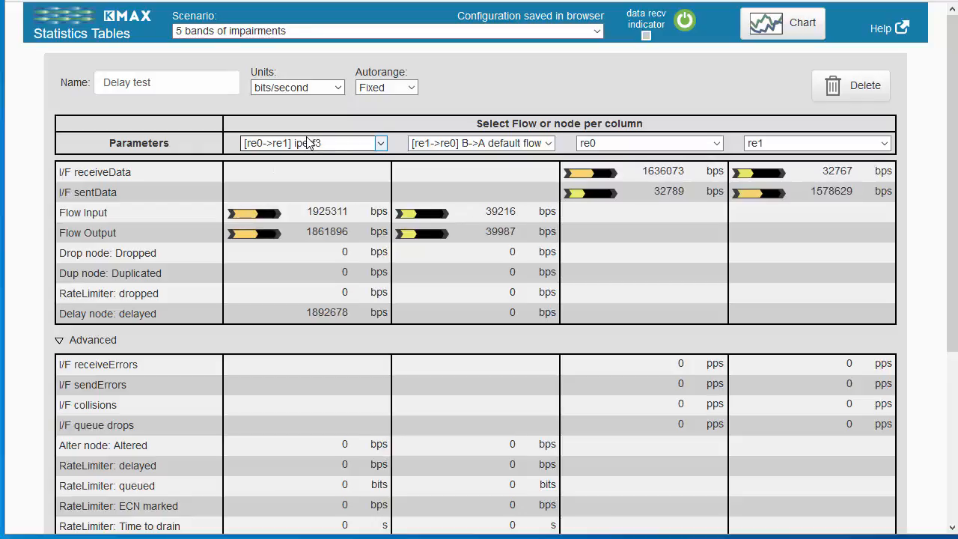
Switch the Delay test table's autorange to Auto, then return it to Fixed
click(413, 88)
click(497, 253)
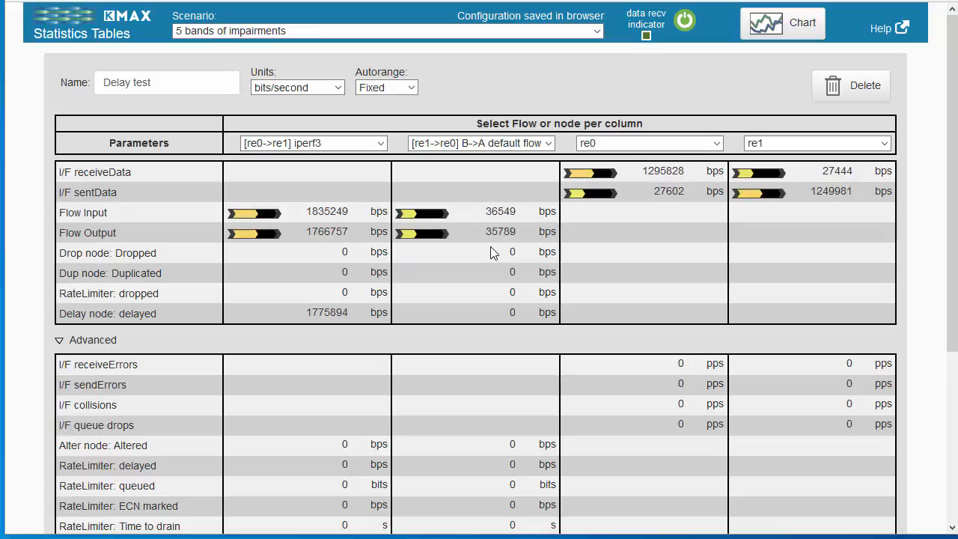
click(410, 86)
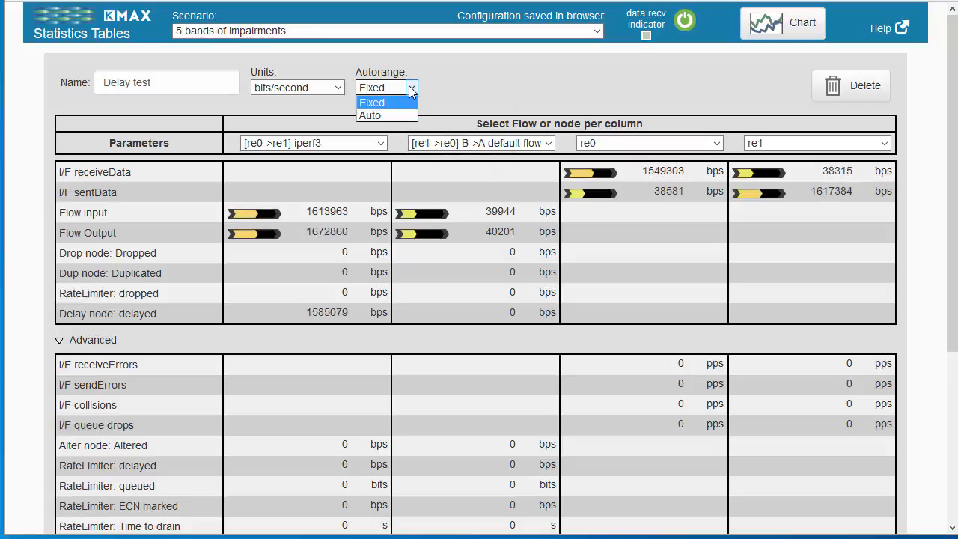
click(384, 115)
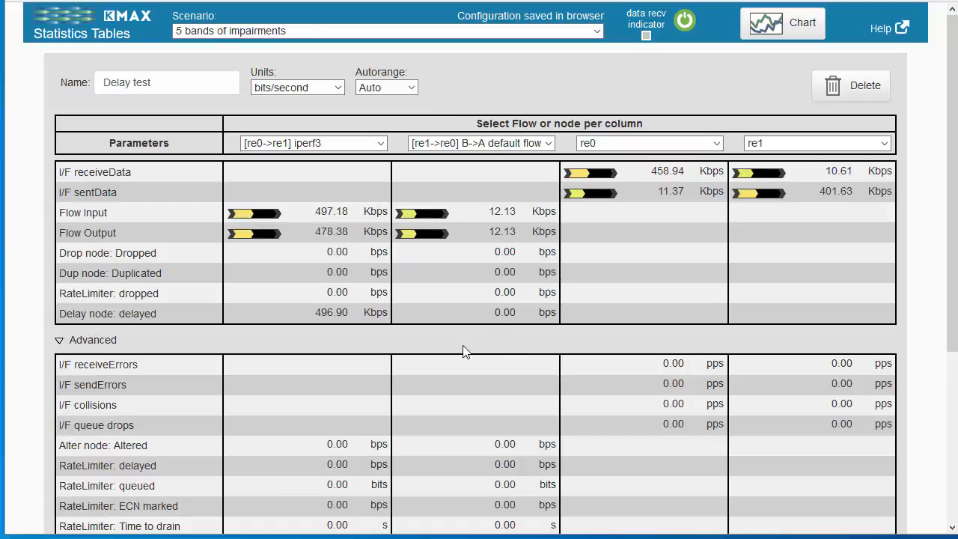
click(411, 88)
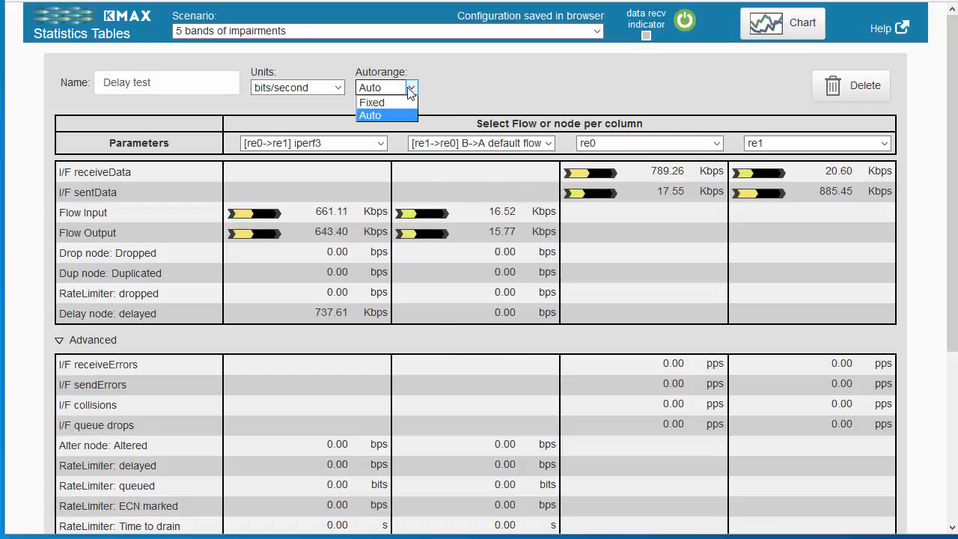
click(381, 104)
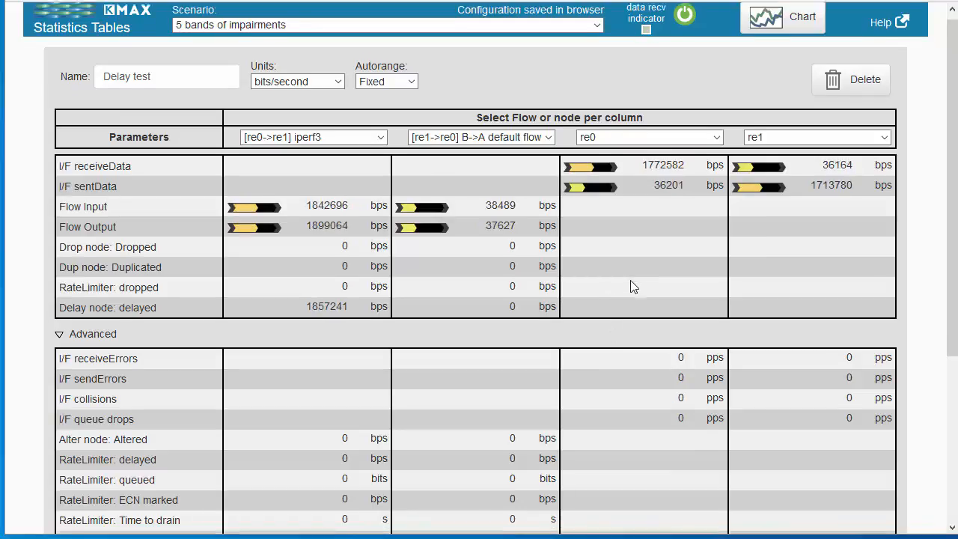
Add a second statistics table, check the flows available for its first column, and delete that table
scroll(633, 287, down, 3)
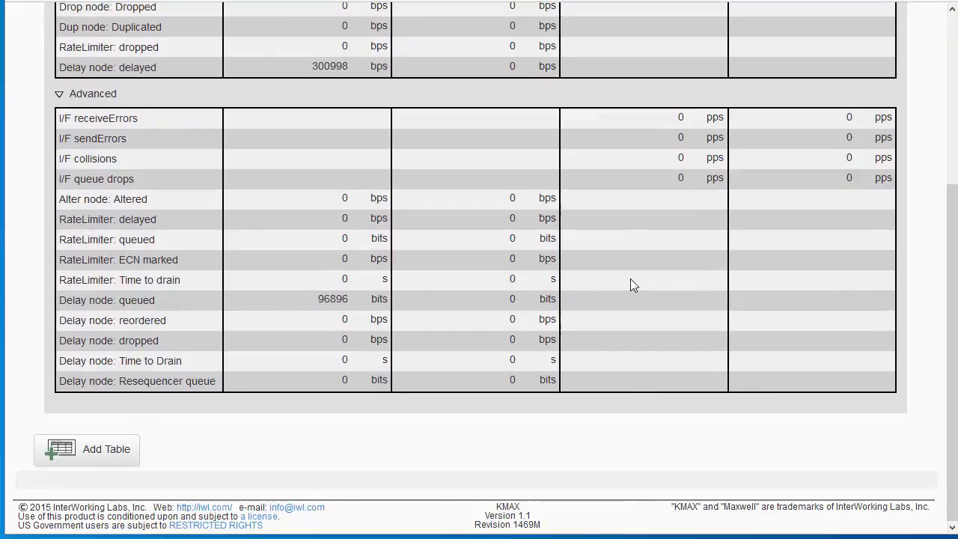
click(108, 451)
scroll(306, 430, down, 2)
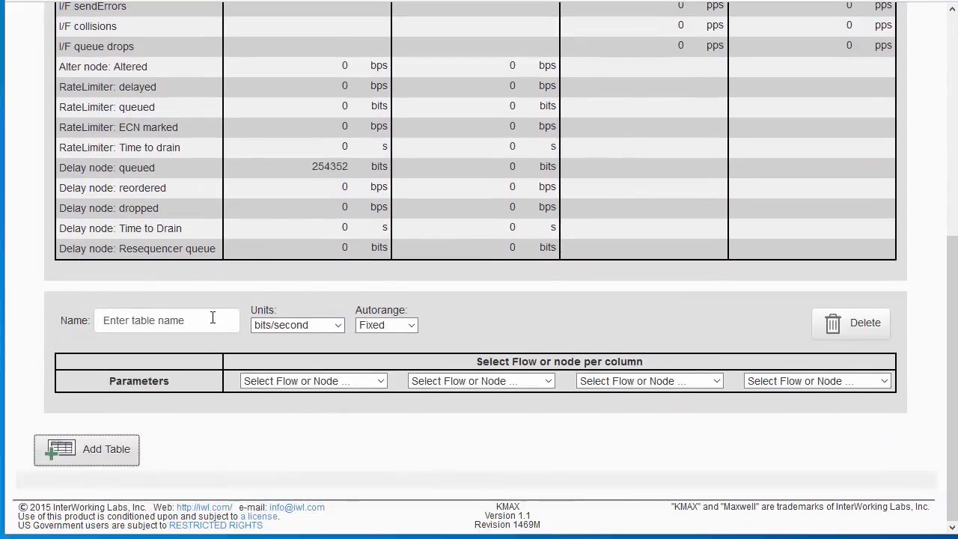
click(379, 381)
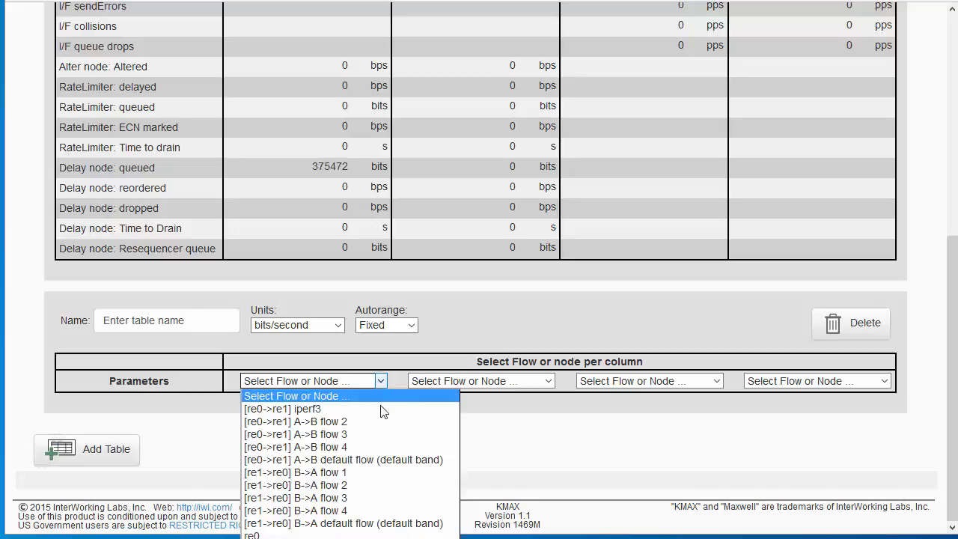
click(539, 456)
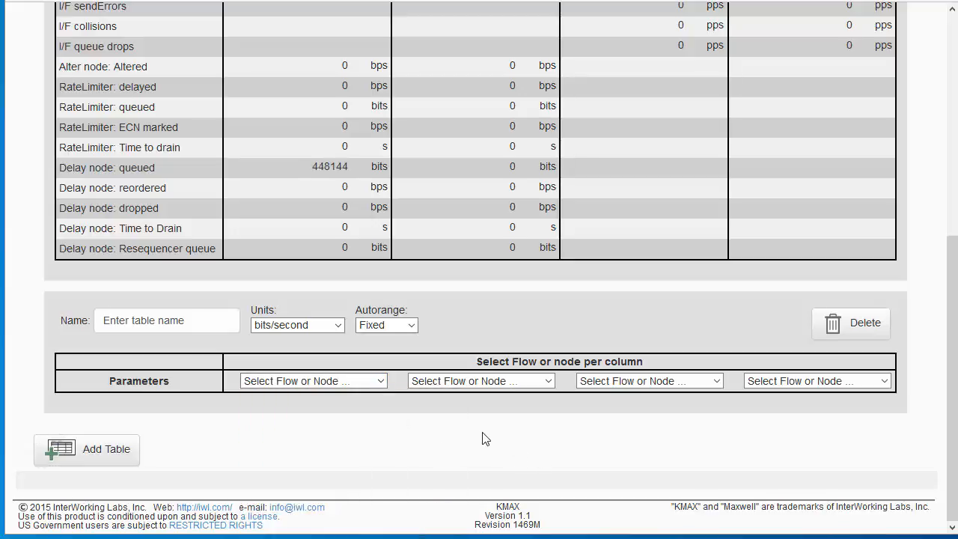
click(848, 324)
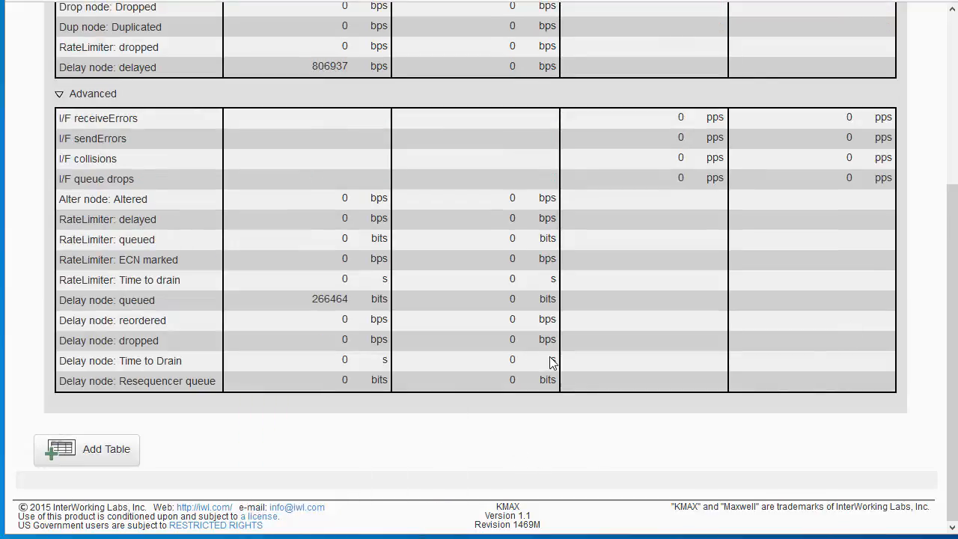
scroll(552, 362, up, 3)
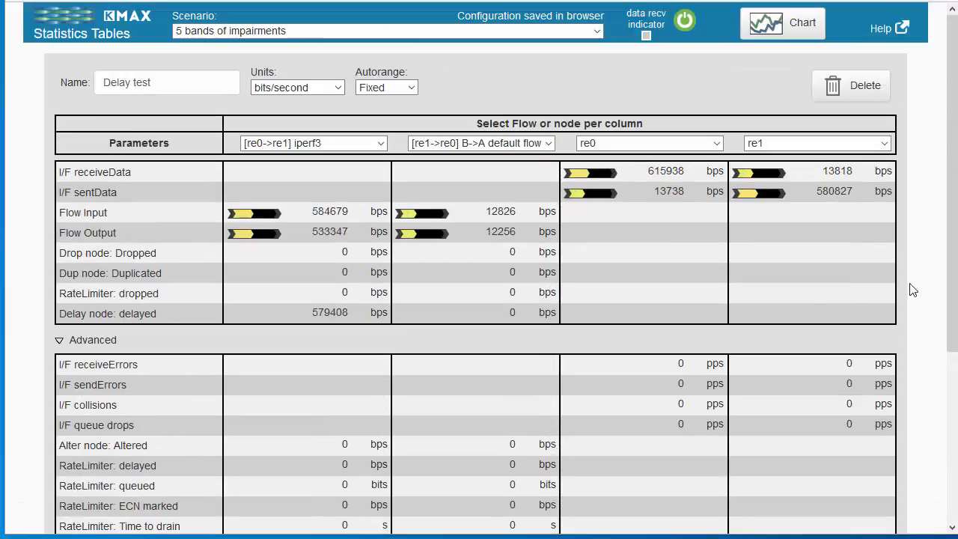
click(339, 87)
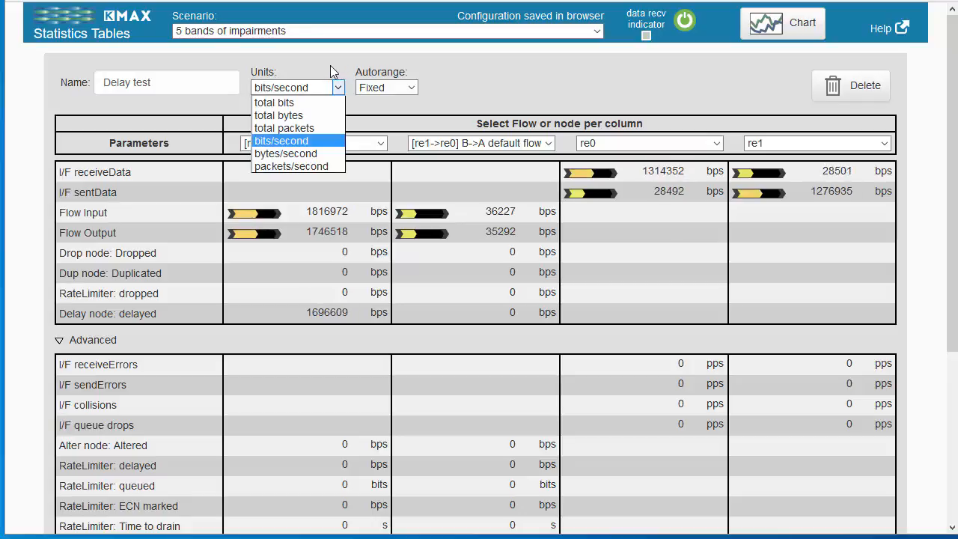
click(329, 65)
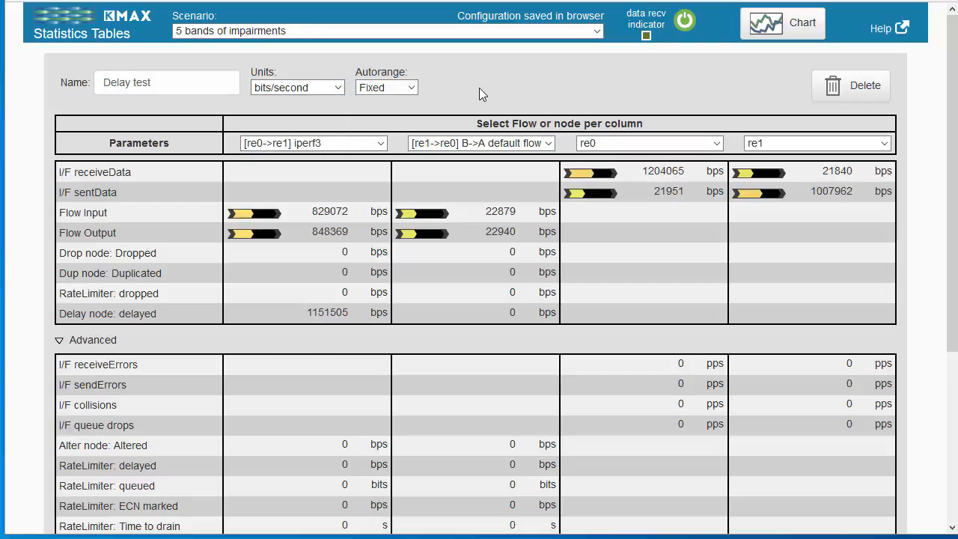